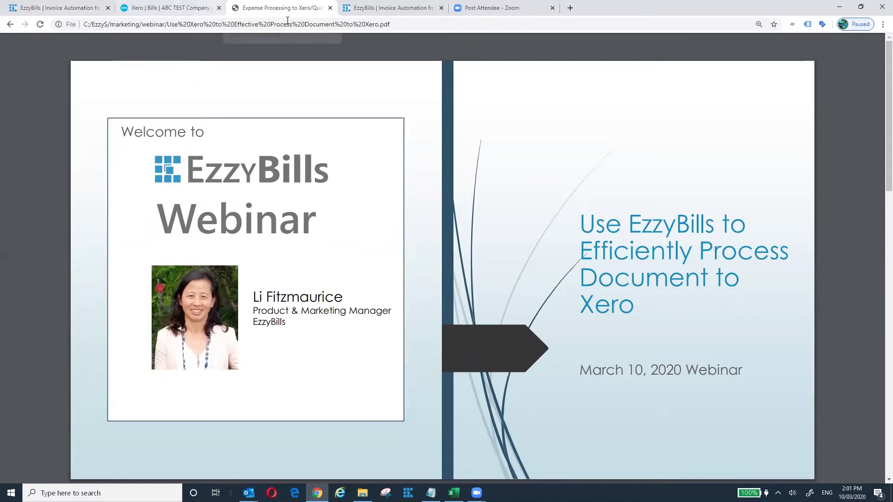
Scroll past the title slide to show the full agenda with trial steps, features and support contacts
{"action": "scroll", "coordinate": [508, 142], "scroll_direction": "down", "scroll_amount": 5}
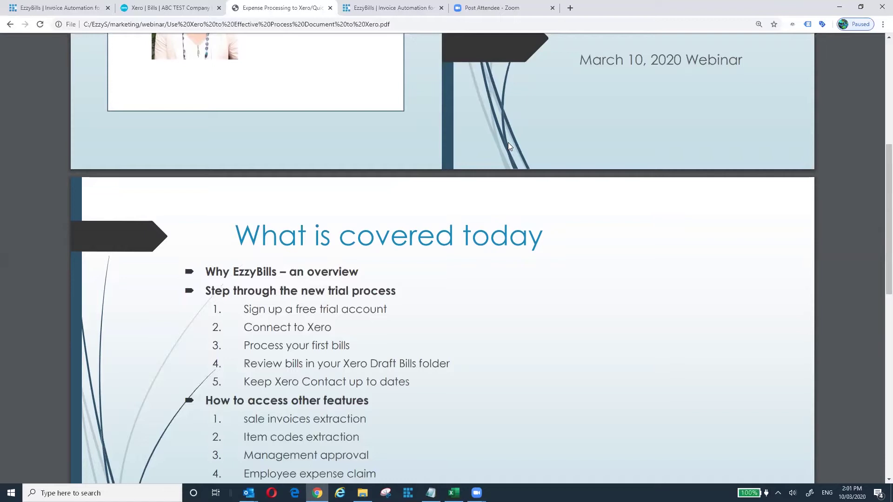
{"action": "scroll", "coordinate": [456, 312], "scroll_direction": "down", "scroll_amount": 3}
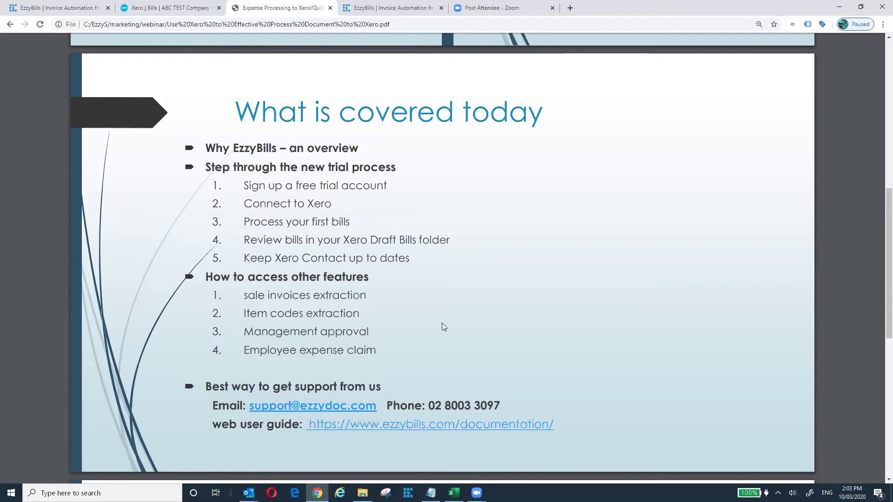
Scroll down to the 'Why EzzyBills?' slide listing automation, efficiency and processed document types
{"action": "scroll", "coordinate": [441, 323], "scroll_direction": "down", "scroll_amount": 5}
{"action": "scroll", "coordinate": [442, 323], "scroll_direction": "down", "scroll_amount": 4}
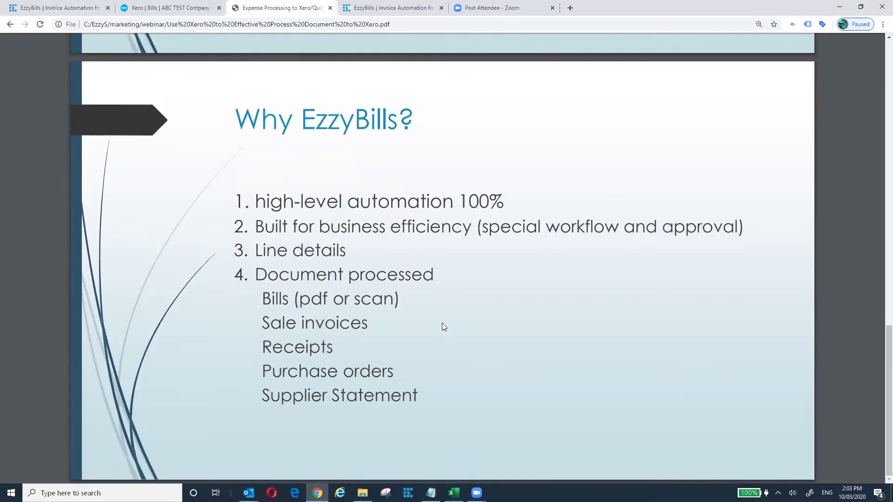
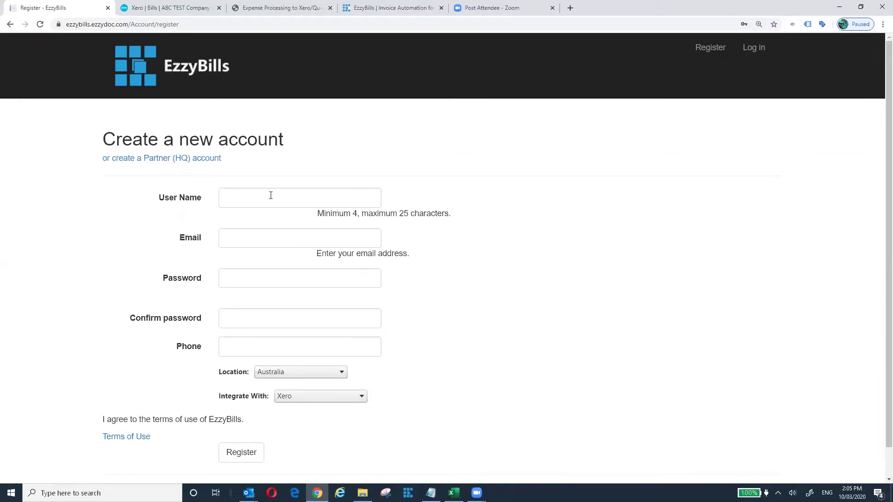
Enter the account user name, then fill the email and phone from saved autofill details
{"action": "left_click", "coordinate": [271, 195]}
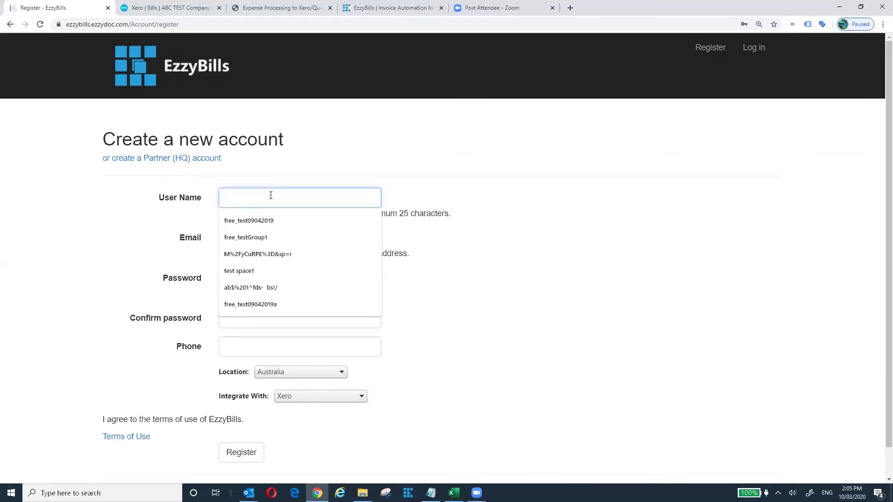
{"action": "type", "text": "jkl "}
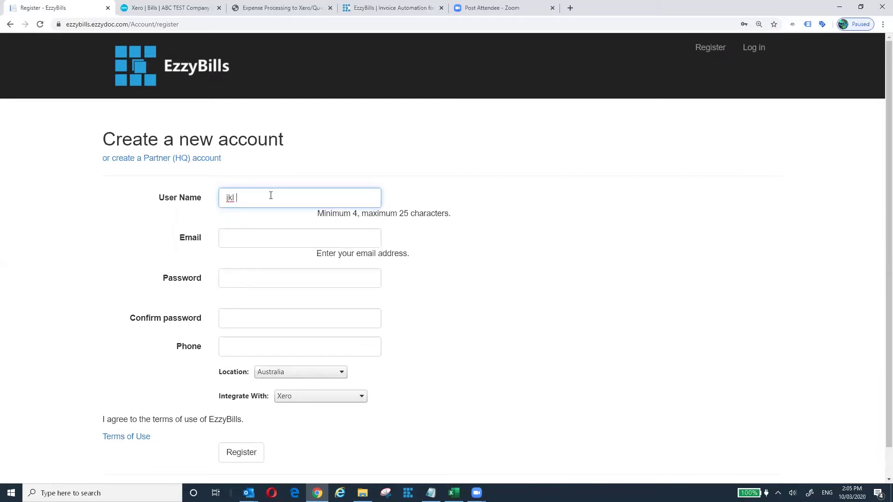
{"action": "type", "text": "bookkeeping"}
{"action": "left_click", "coordinate": [246, 236]}
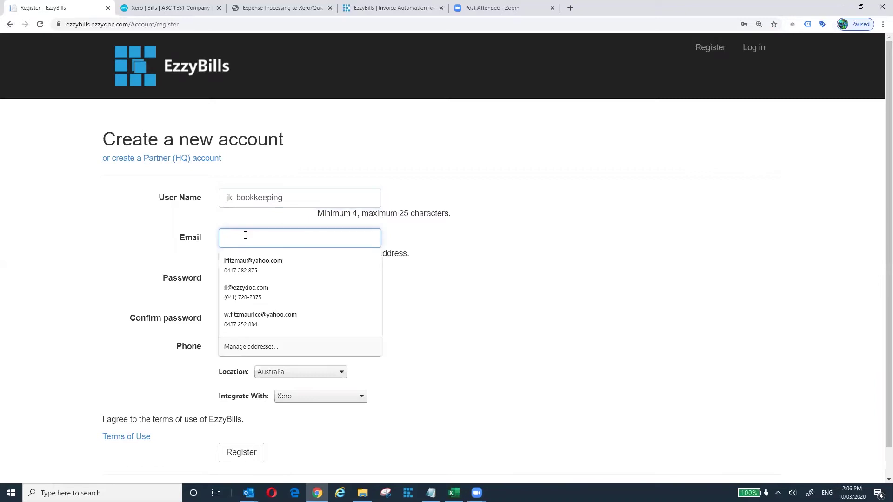
{"action": "type", "text": "lf"}
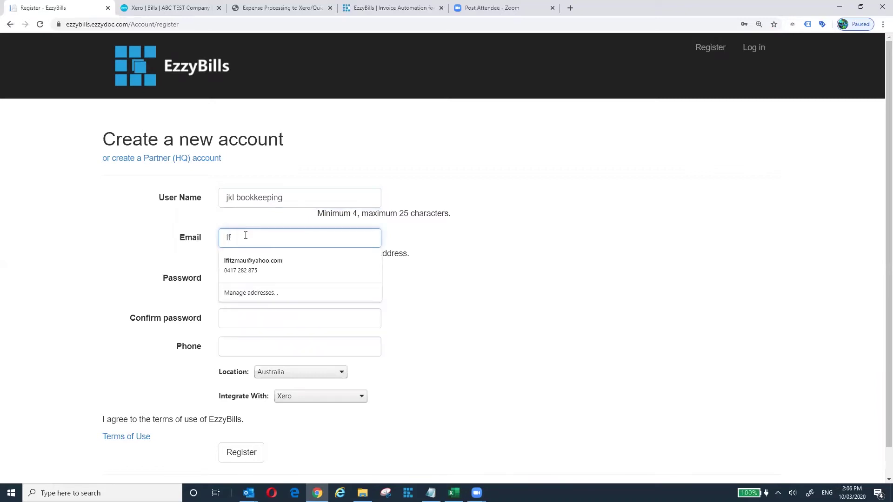
{"action": "left_click", "coordinate": [251, 262]}
Paste the saved password into both password fields and keep Xero as the integration
{"action": "left_click", "coordinate": [257, 281]}
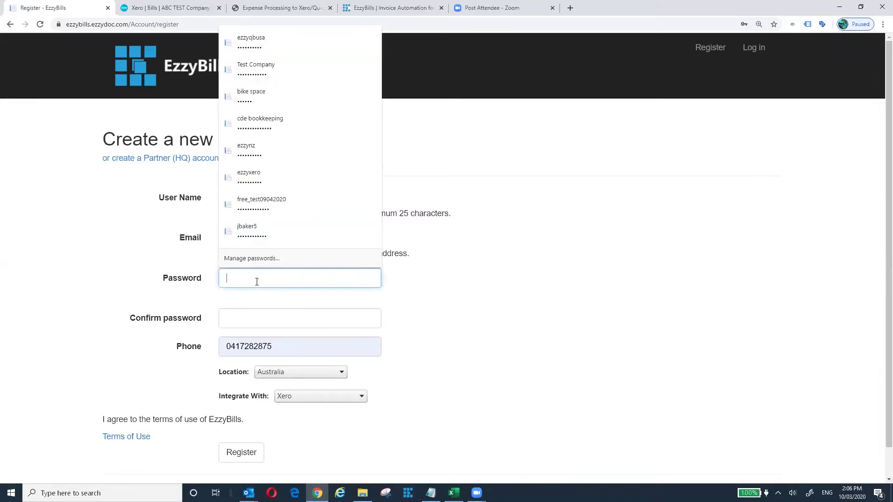
{"action": "key", "text": "ctrl+v"}
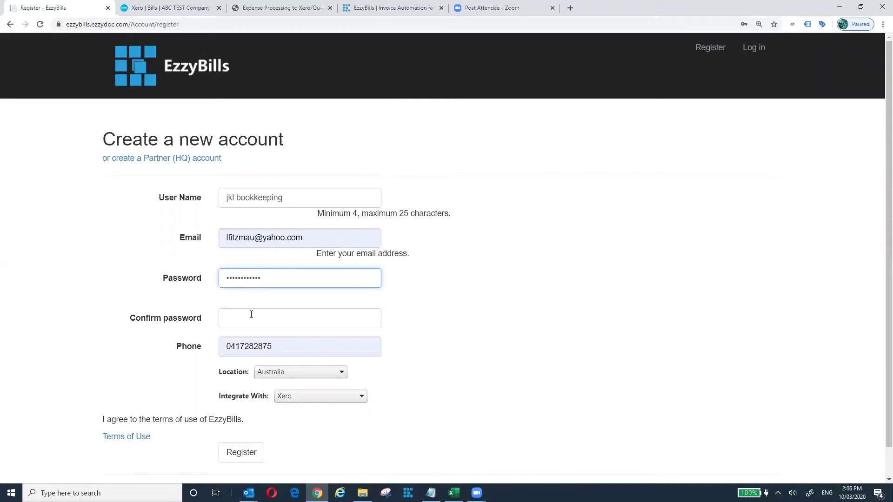
{"action": "left_click", "coordinate": [251, 315]}
{"action": "key", "text": "ctrl+v"}
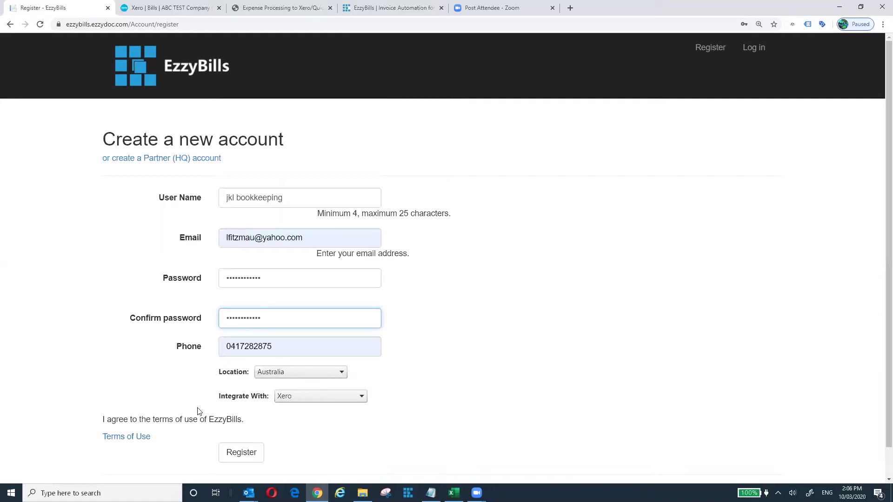
{"action": "left_click", "coordinate": [362, 398]}
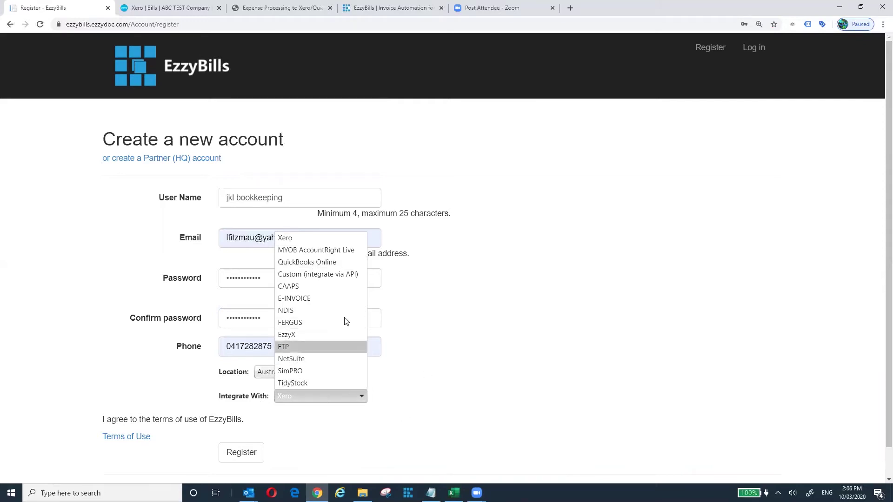
{"action": "left_click", "coordinate": [295, 238]}
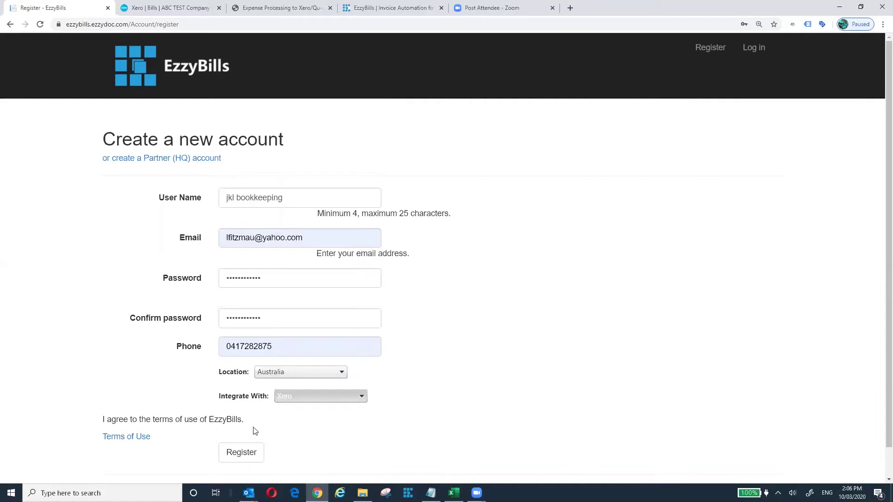
Register the new account, decline Chrome's password saving, and start connecting to Xero
{"action": "left_click", "coordinate": [238, 453]}
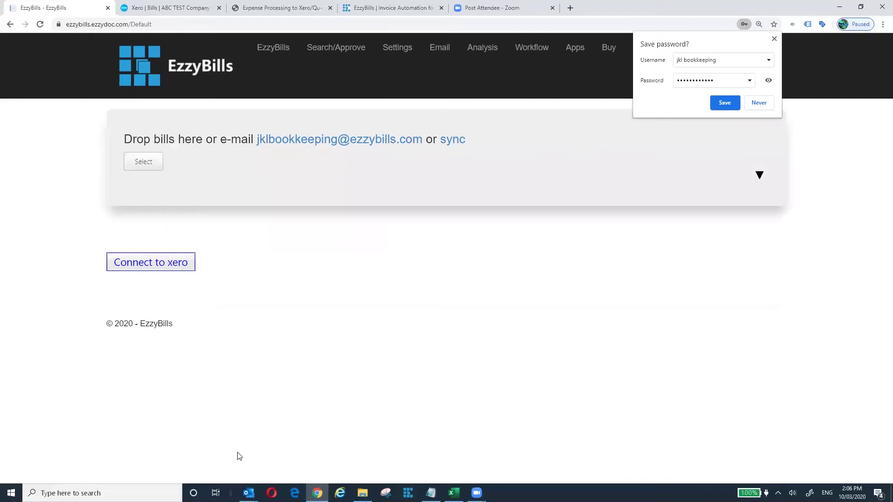
{"action": "left_click", "coordinate": [758, 104]}
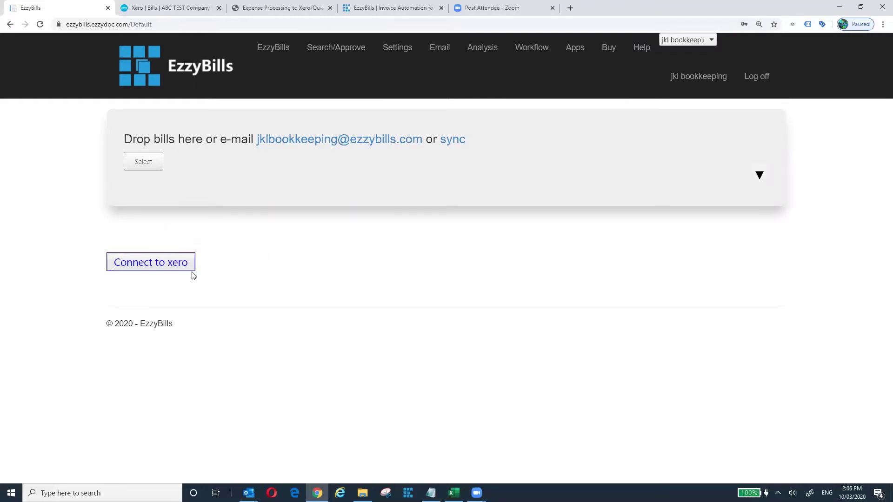
{"action": "left_click", "coordinate": [158, 267]}
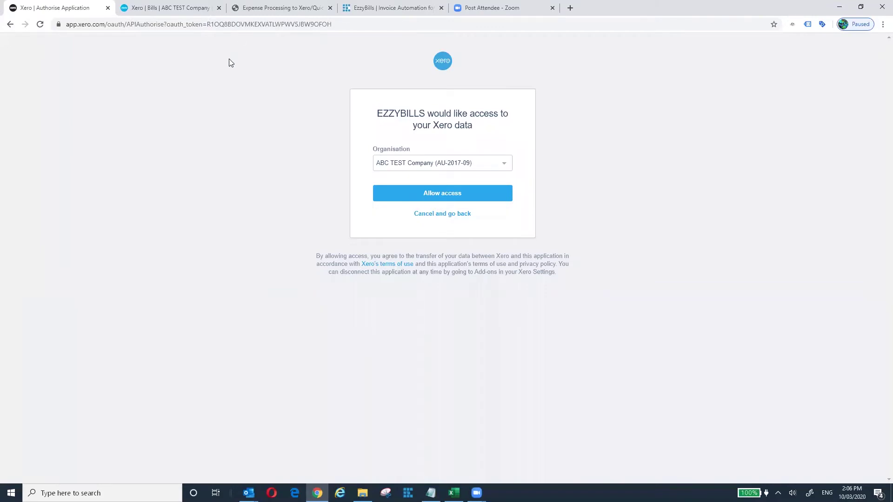
Keep ABC TEST Company as the Xero organisation and allow EzzyBills access
{"action": "left_click", "coordinate": [506, 165]}
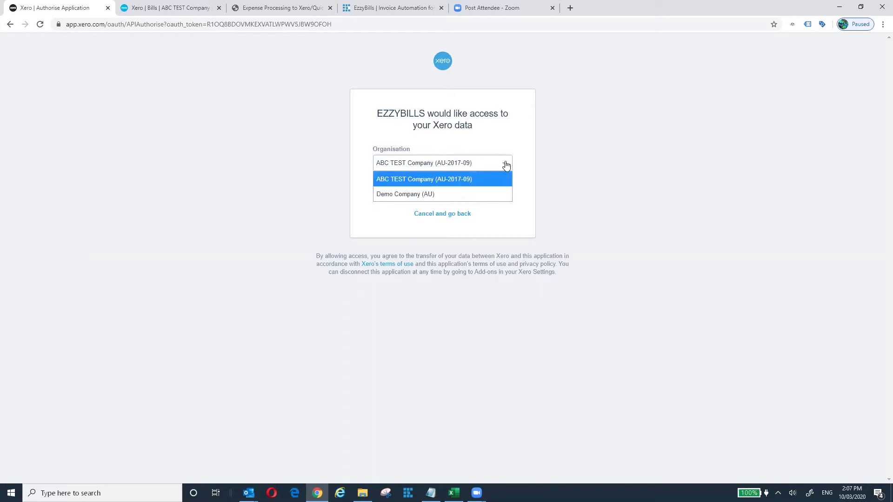
{"action": "left_click", "coordinate": [427, 180]}
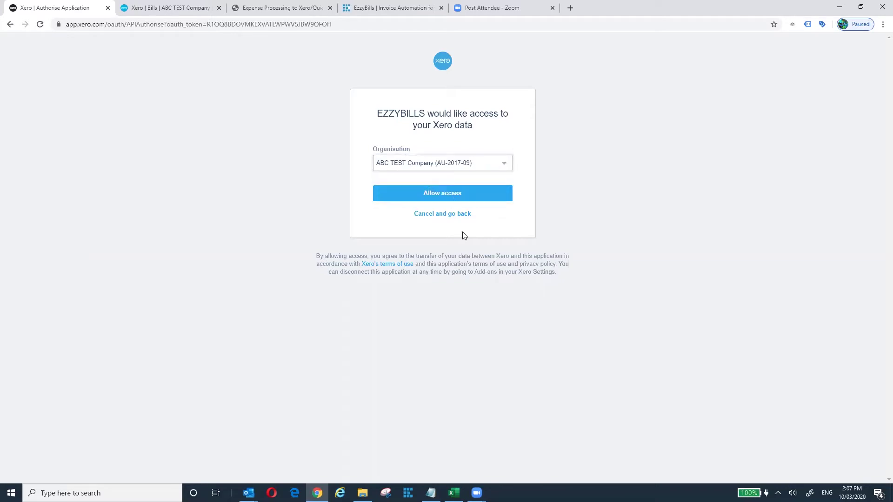
{"action": "left_click", "coordinate": [442, 194]}
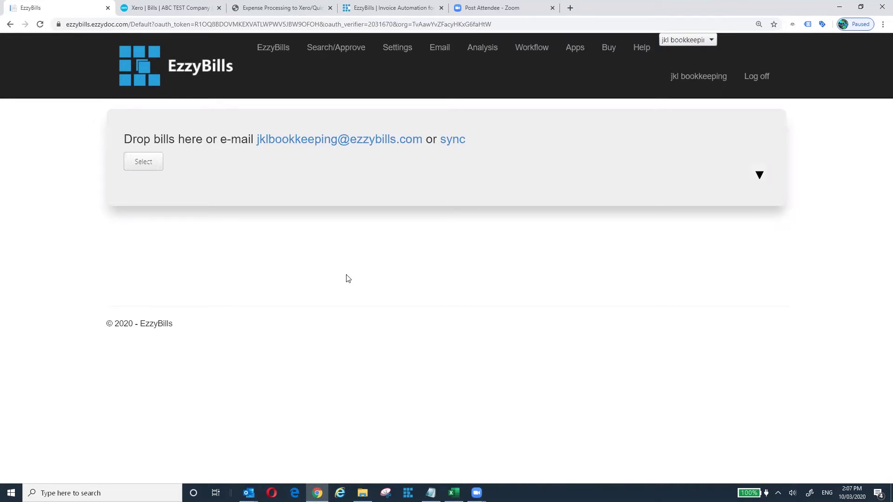
Upload Bunnings.pdf from the Desktop as a new bill
{"action": "left_click", "coordinate": [149, 168]}
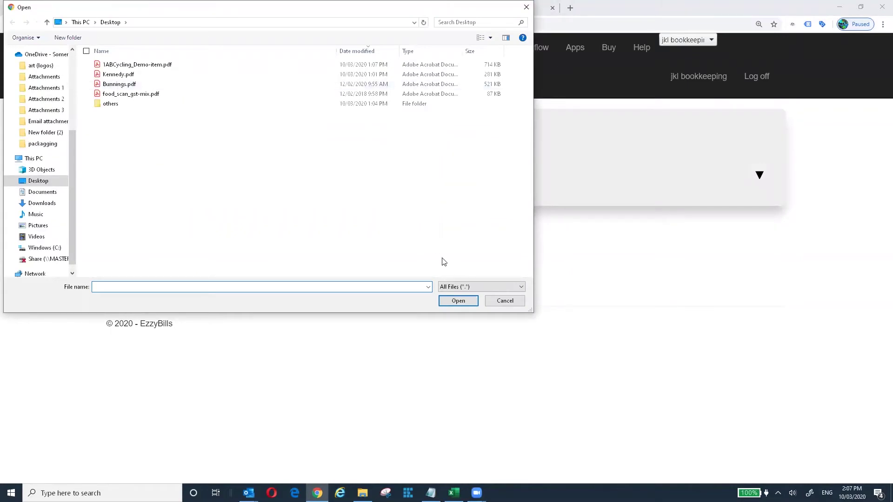
{"action": "left_click", "coordinate": [505, 301]}
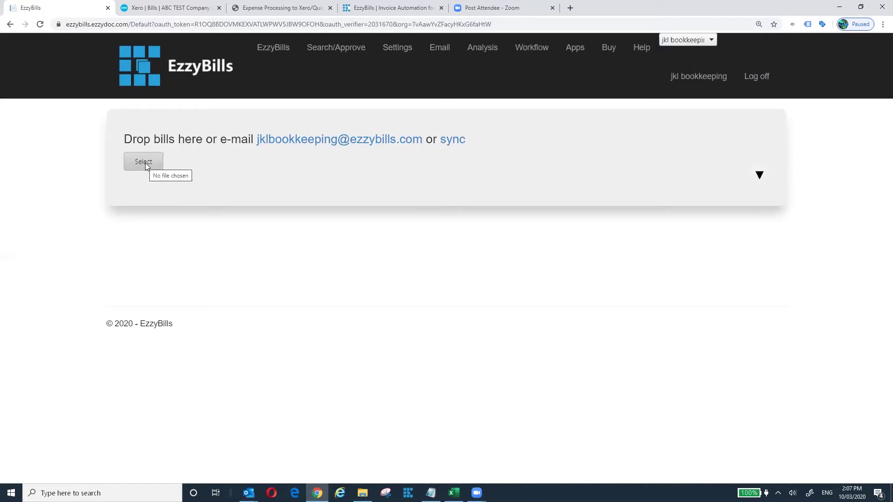
{"action": "left_click", "coordinate": [145, 162]}
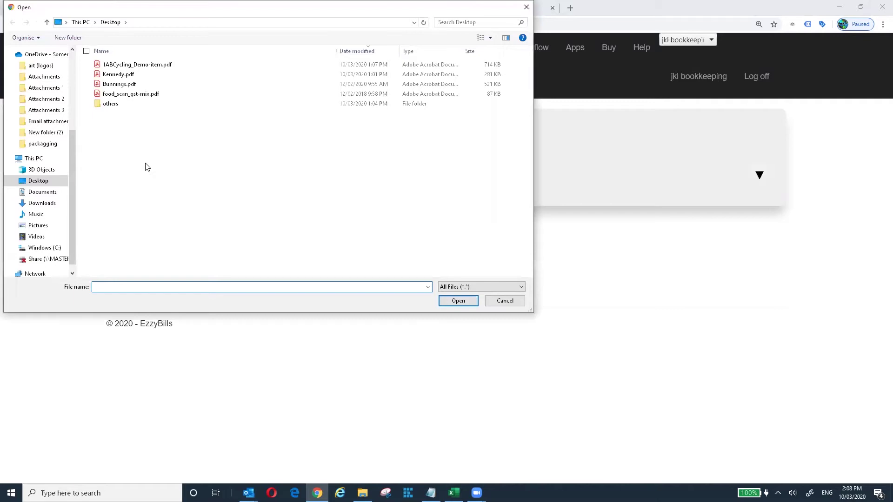
{"action": "left_click", "coordinate": [117, 85]}
{"action": "left_click", "coordinate": [472, 301]}
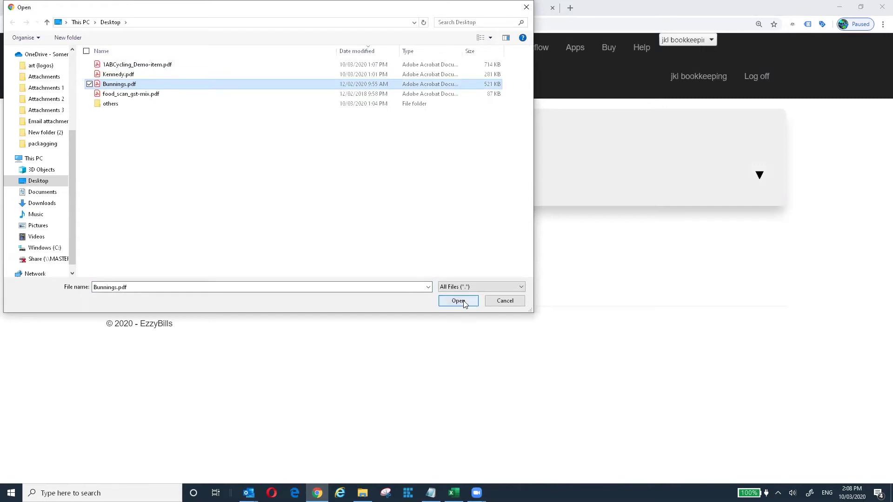
{"action": "left_click", "coordinate": [461, 302]}
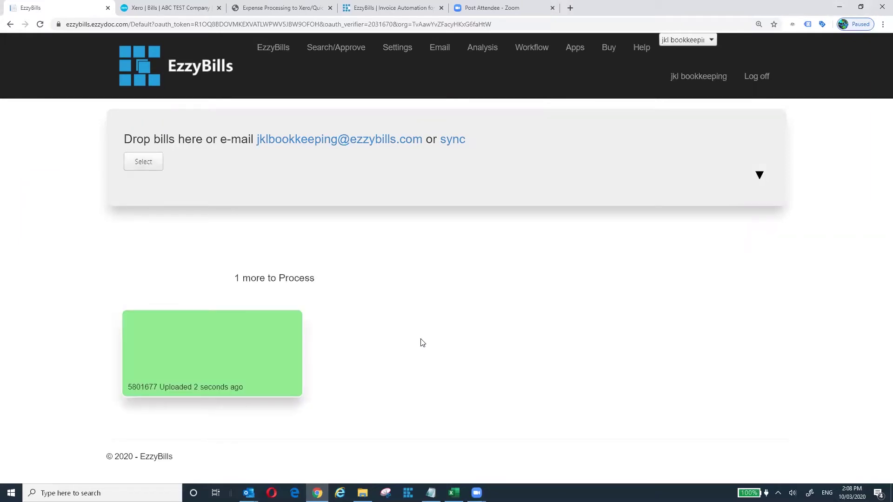
{"action": "mouse_move", "coordinate": [203, 343]}
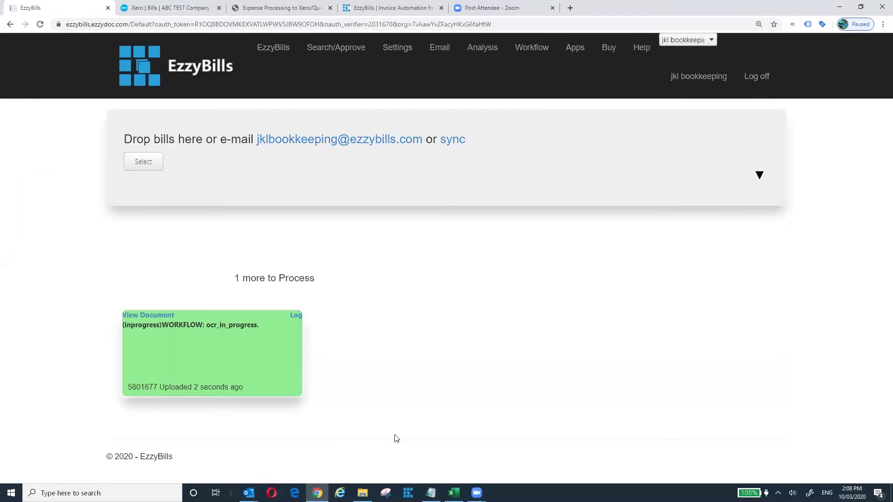
{"action": "mouse_move", "coordinate": [273, 361]}
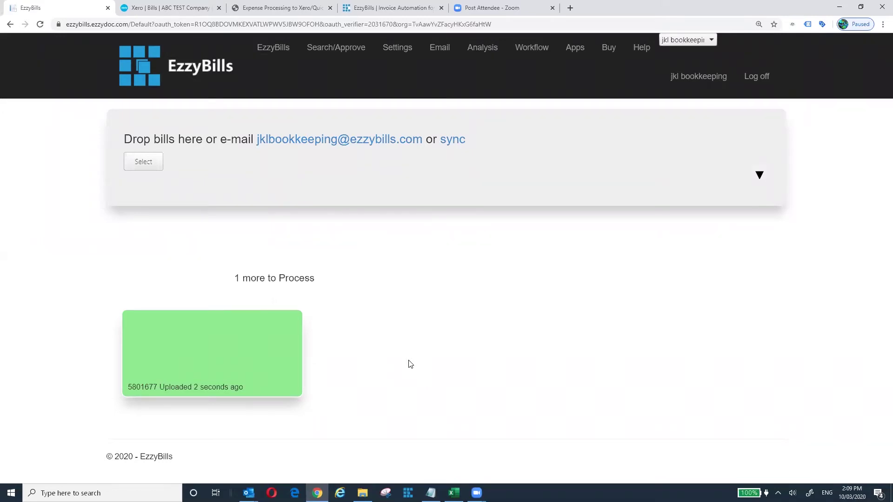
Review the six Draft bills under Xero's Bills to pay, then return to EzzyBills
{"action": "left_click", "coordinate": [160, 9]}
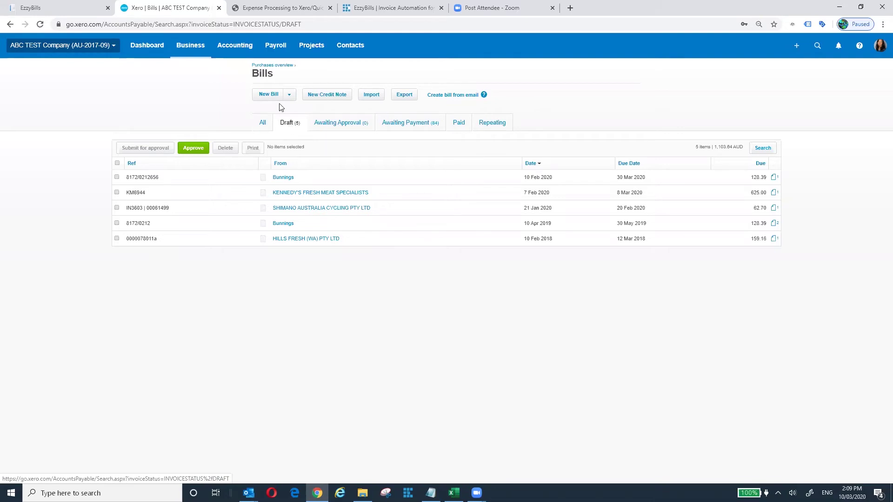
{"action": "left_click", "coordinate": [190, 47]}
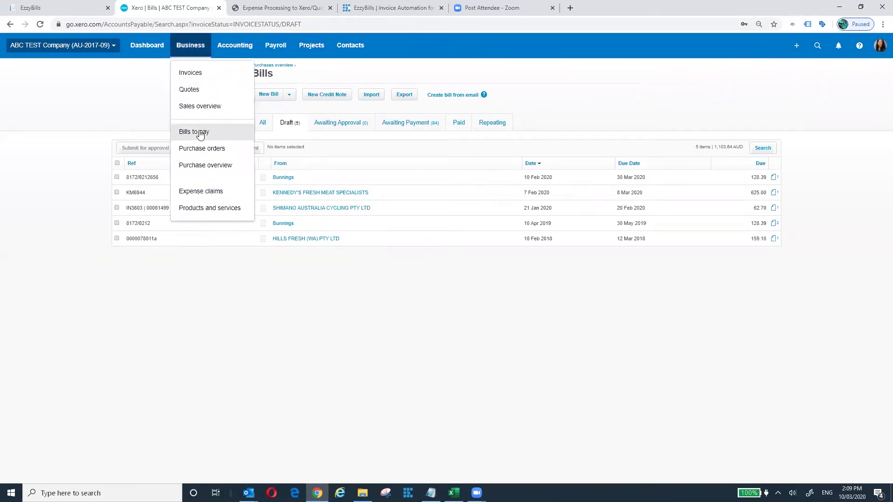
{"action": "left_click", "coordinate": [202, 132]}
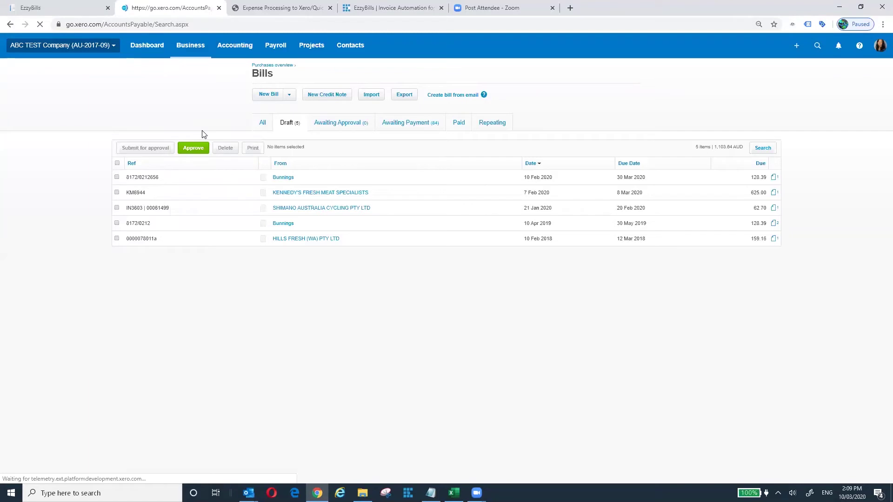
{"action": "left_click", "coordinate": [285, 123]}
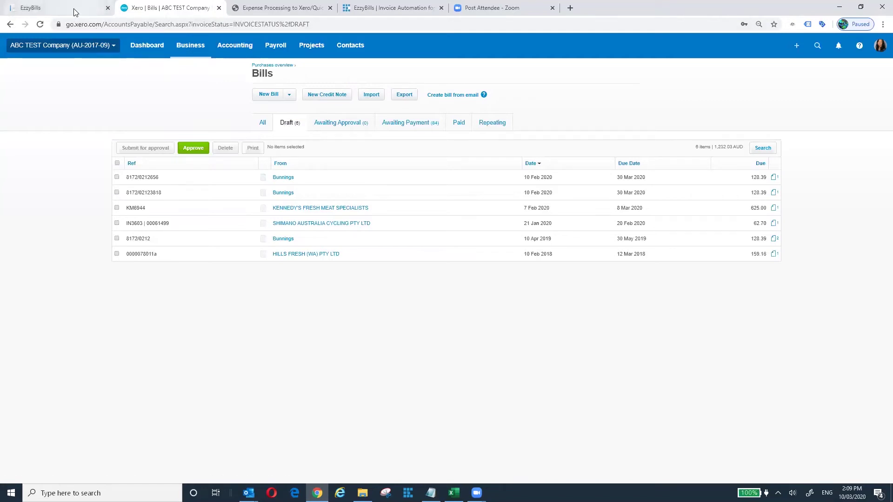
{"action": "left_click", "coordinate": [73, 9]}
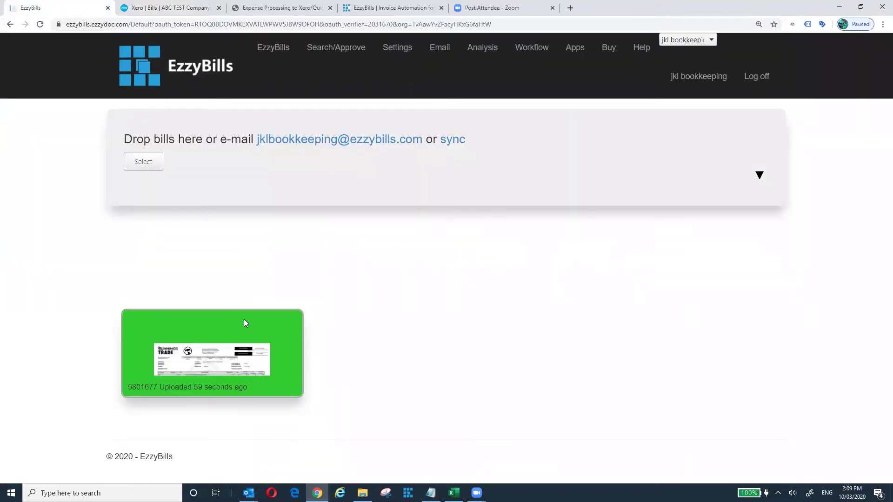
{"action": "mouse_move", "coordinate": [288, 364]}
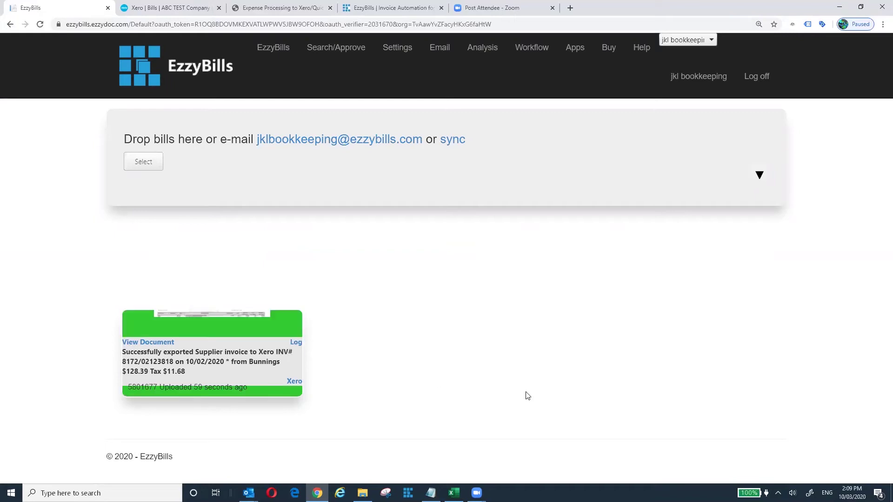
{"action": "mouse_move", "coordinate": [203, 320]}
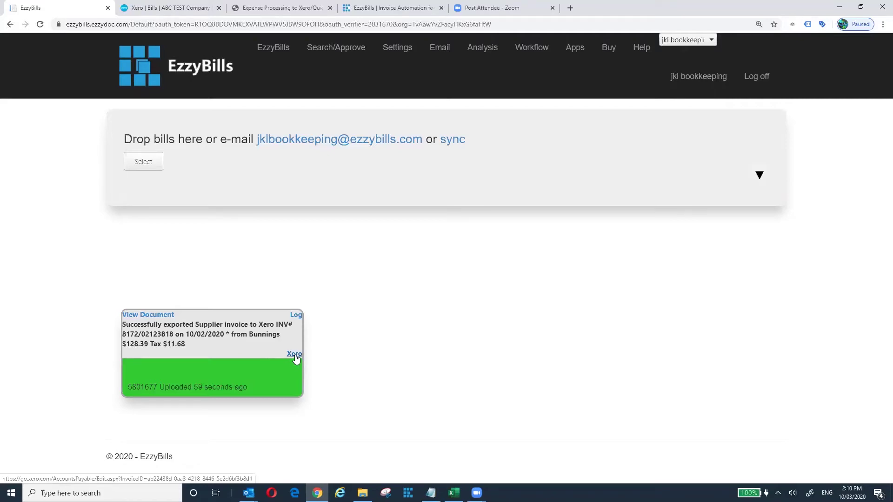
Review the exported Bunnings draft bill 8172/02123818 for 128.39, then go to Bills to pay
{"action": "left_click", "coordinate": [293, 355]}
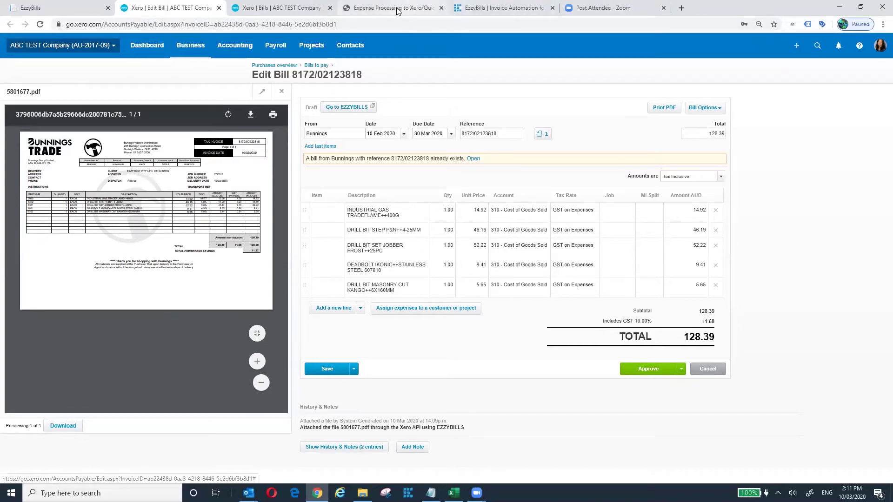
{"action": "left_click", "coordinate": [57, 10]}
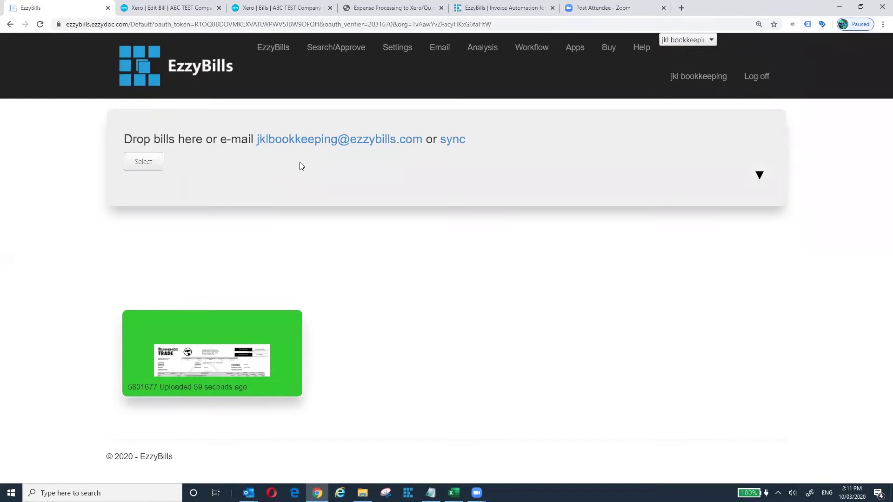
{"action": "left_click", "coordinate": [172, 9]}
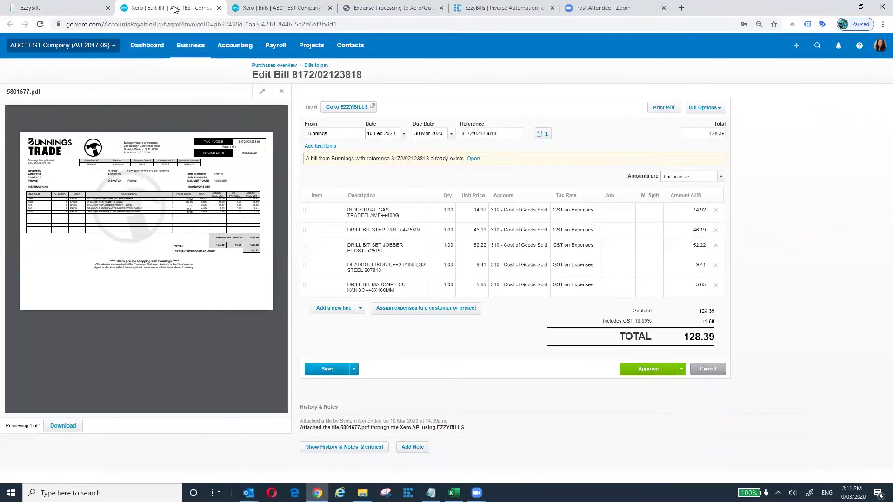
{"action": "left_click", "coordinate": [188, 50]}
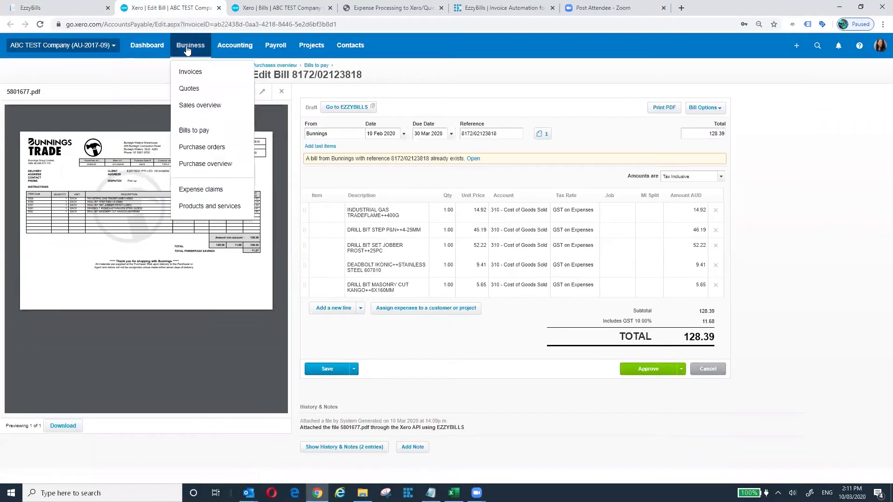
{"action": "left_click", "coordinate": [194, 130]}
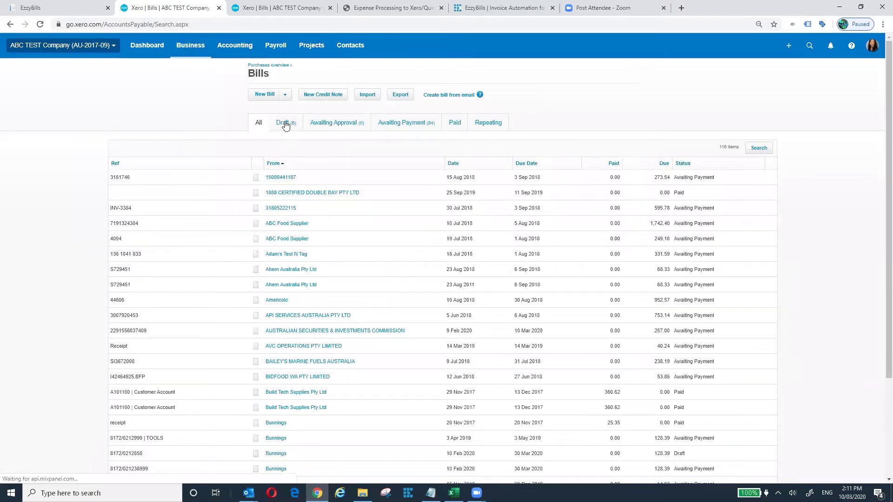
Filter to the Draft bills and open Bunnings draft 8172/0212656
{"action": "left_click", "coordinate": [285, 124]}
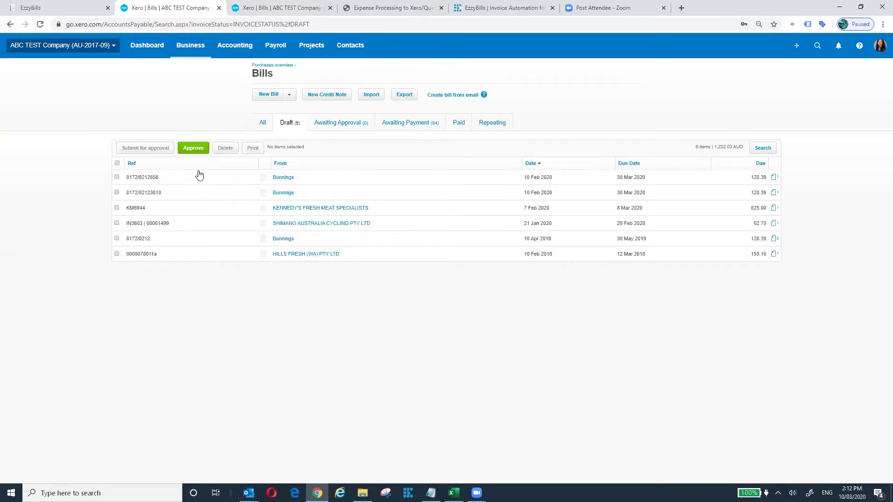
{"action": "left_click", "coordinate": [309, 180]}
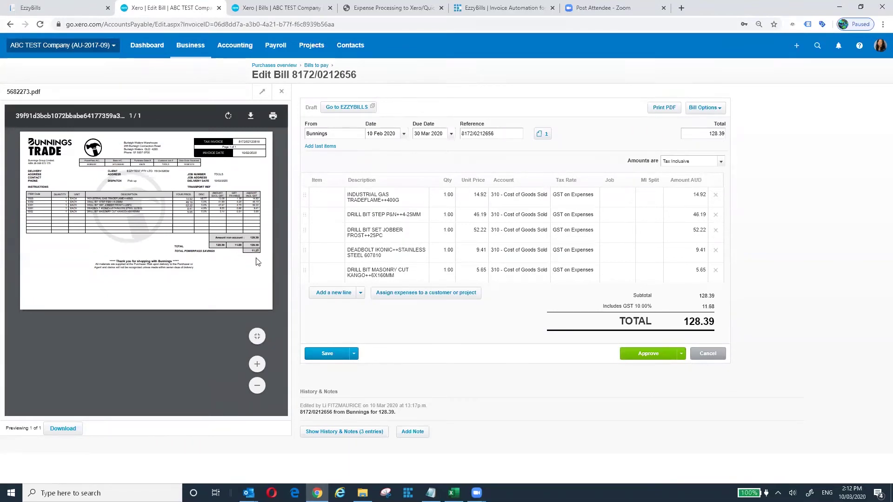
Enlarge the invoice preview and approve both Bunnings bills with 'Approve & view next'
{"action": "left_click", "coordinate": [258, 365]}
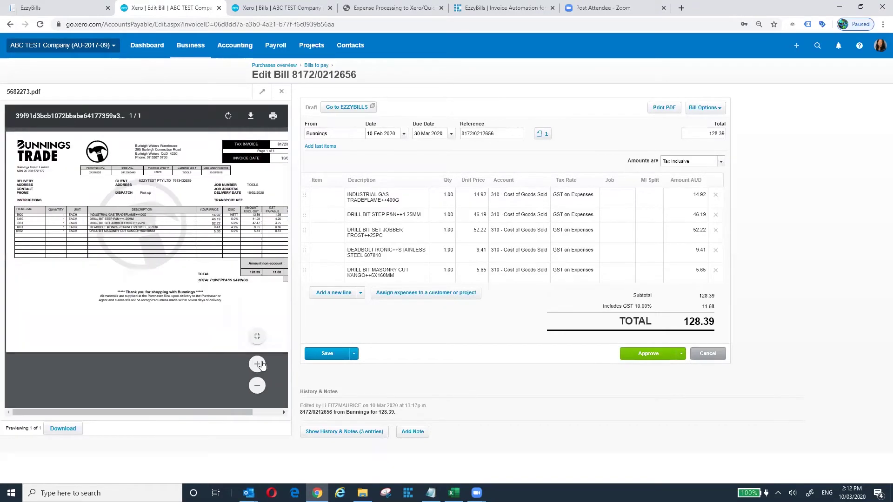
{"action": "left_click", "coordinate": [284, 412]}
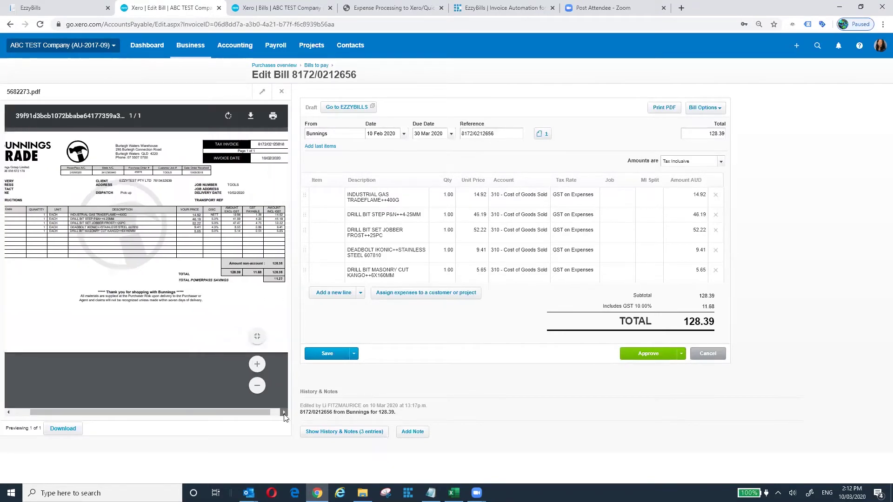
{"action": "left_click", "coordinate": [283, 413]}
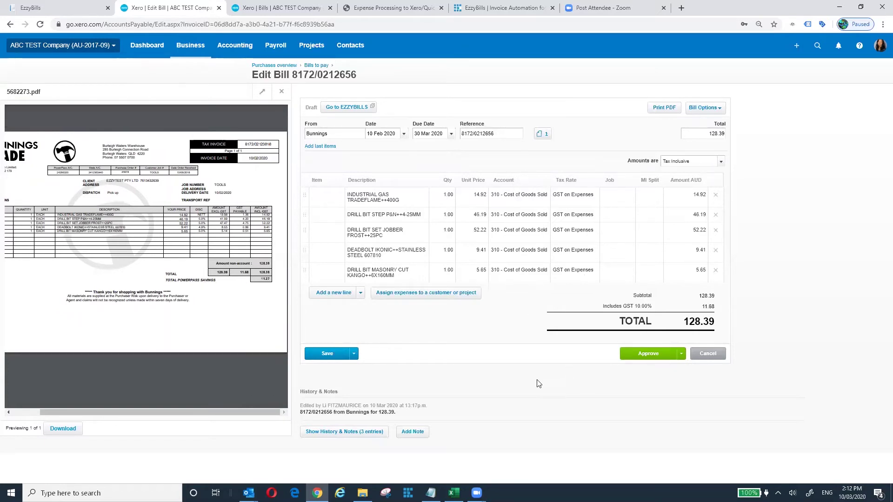
{"action": "left_click", "coordinate": [682, 355]}
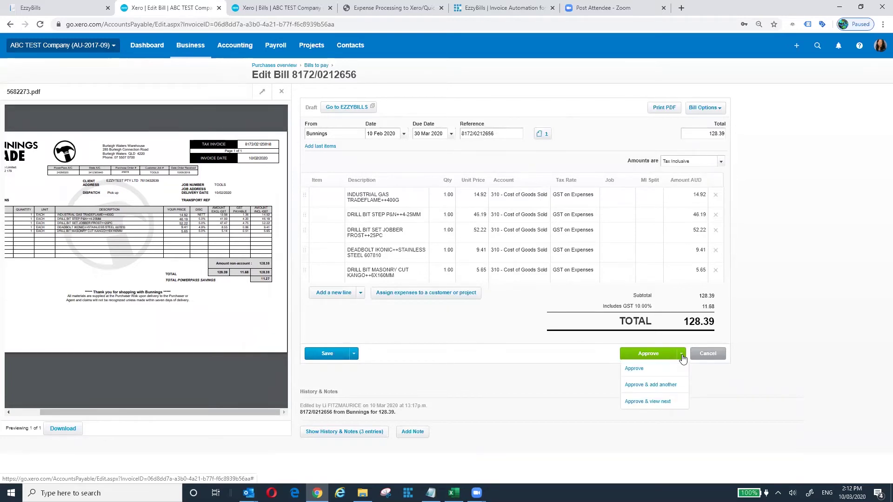
{"action": "left_click", "coordinate": [648, 403]}
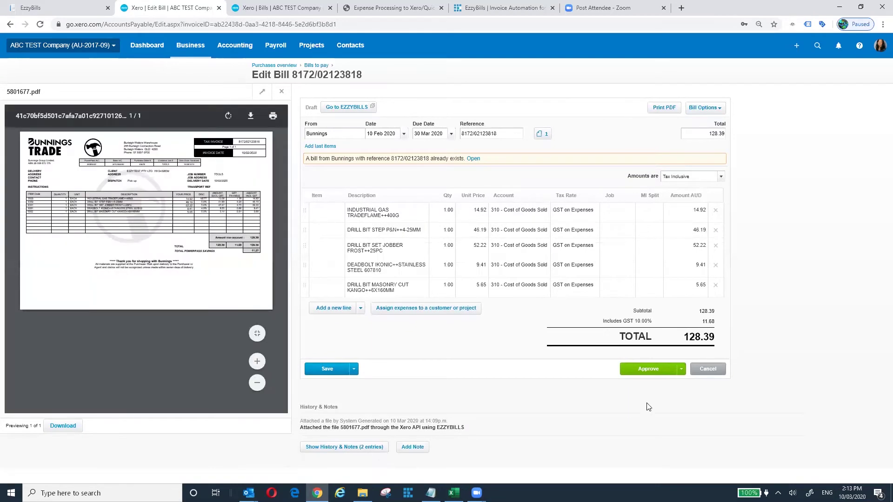
{"action": "left_click", "coordinate": [681, 369]}
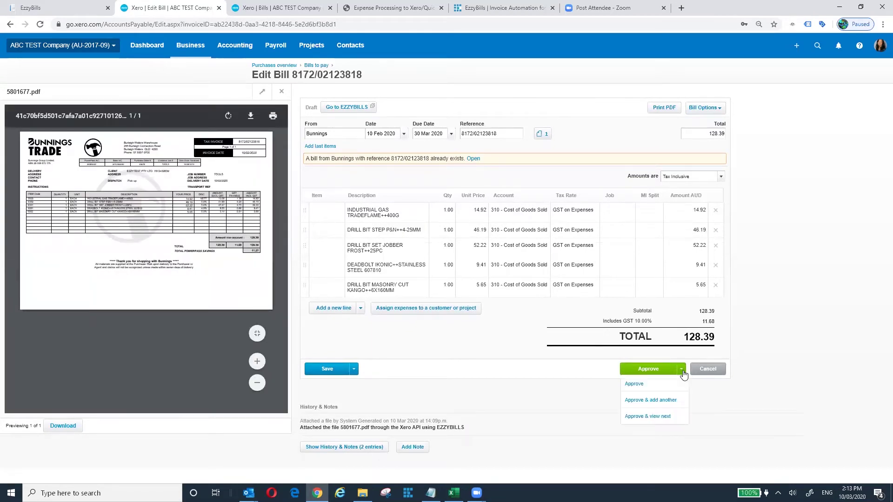
{"action": "left_click", "coordinate": [660, 413]}
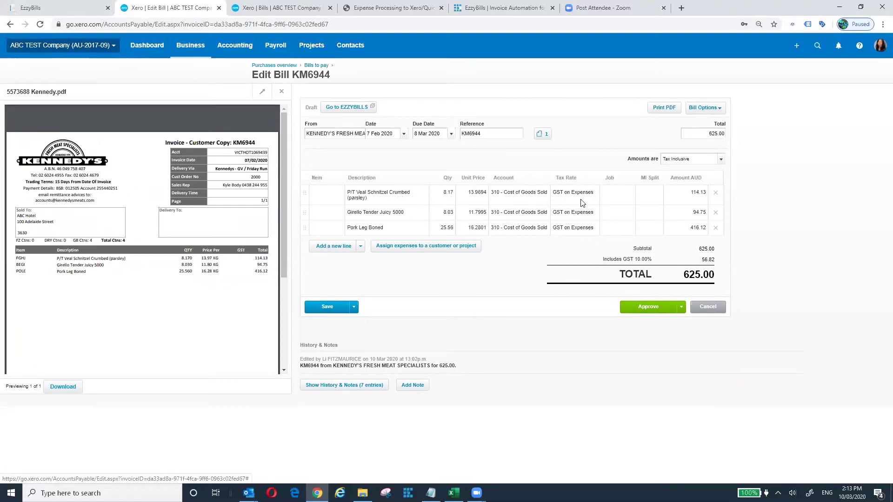
Tag bill KM6944's three lines to jobs Armadale Rd, Boakes Rd and Eltham Rd
{"action": "left_click", "coordinate": [620, 196]}
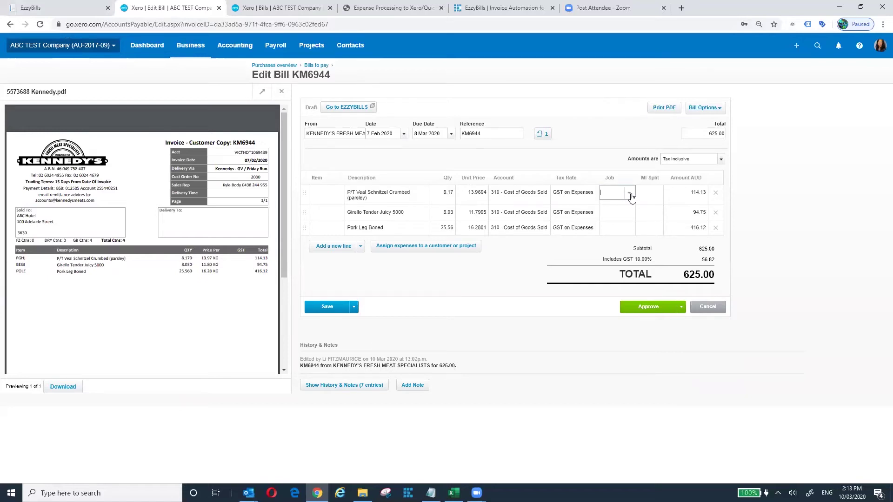
{"action": "left_click", "coordinate": [629, 192]}
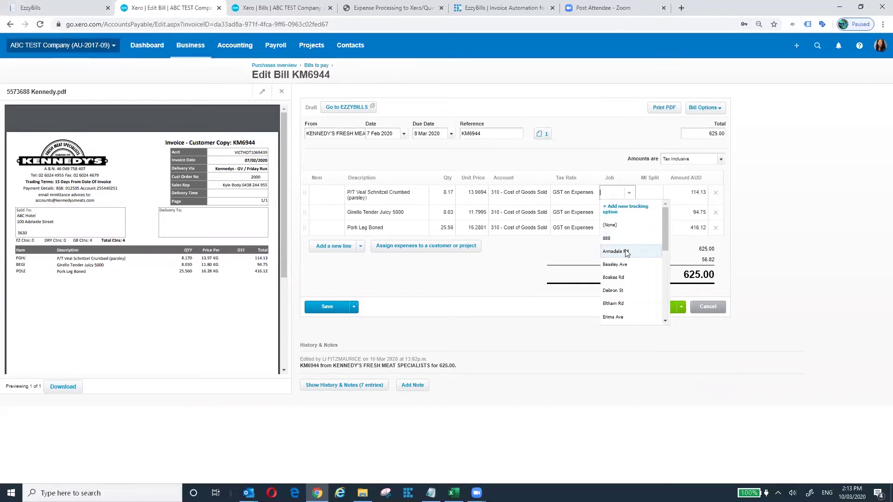
{"action": "left_click", "coordinate": [624, 253]}
{"action": "left_click", "coordinate": [632, 216]}
{"action": "left_click", "coordinate": [629, 213]}
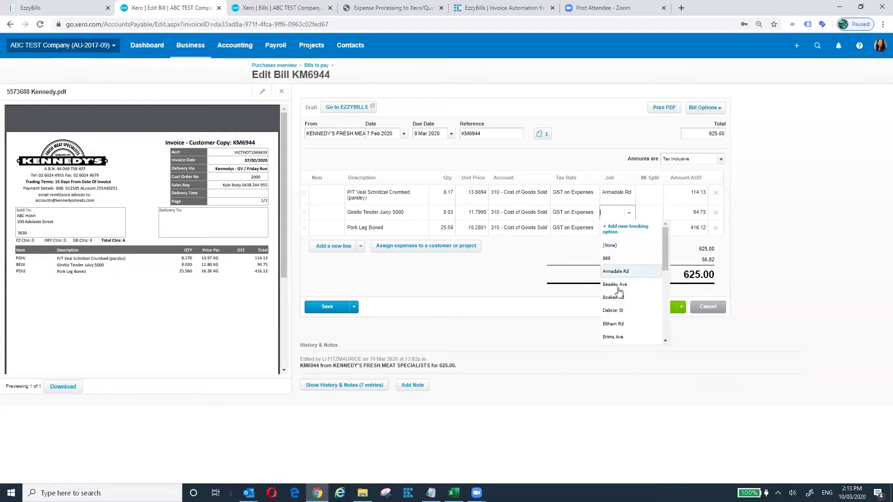
{"action": "left_click", "coordinate": [617, 301]}
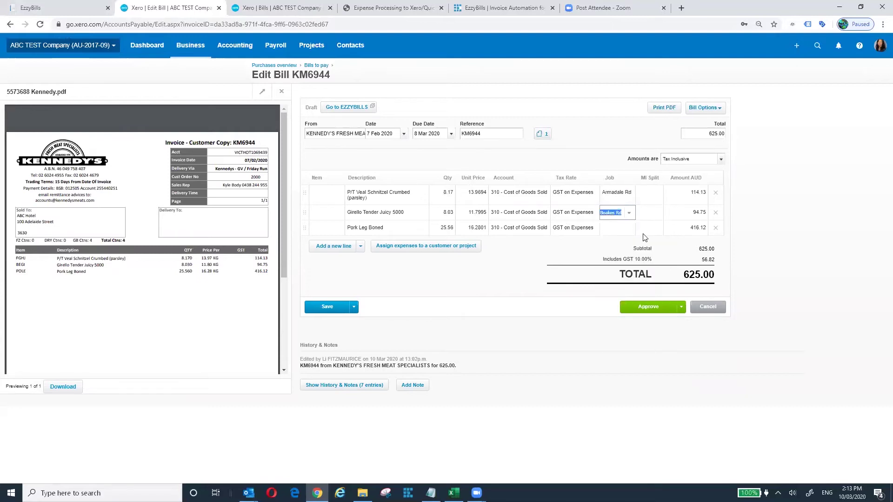
{"action": "left_click", "coordinate": [879, 253]}
{"action": "left_click", "coordinate": [616, 229]}
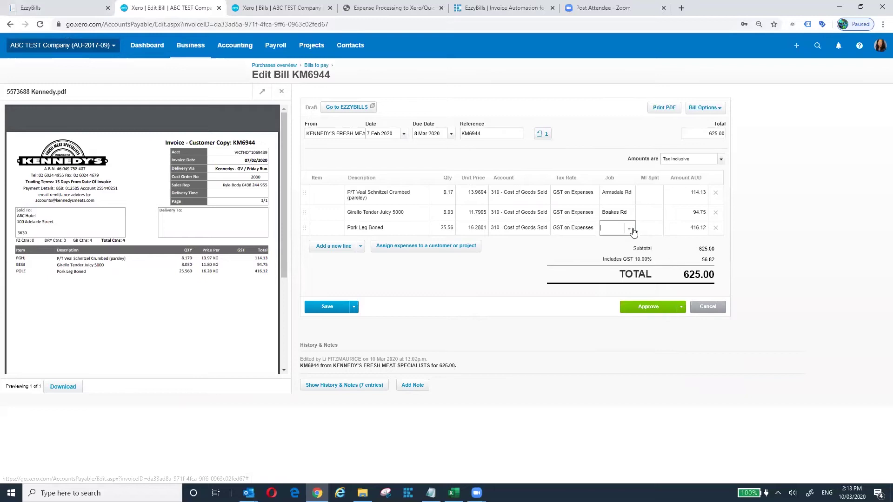
{"action": "left_click", "coordinate": [629, 228]}
{"action": "left_click", "coordinate": [621, 343]}
{"action": "left_click", "coordinate": [639, 383]}
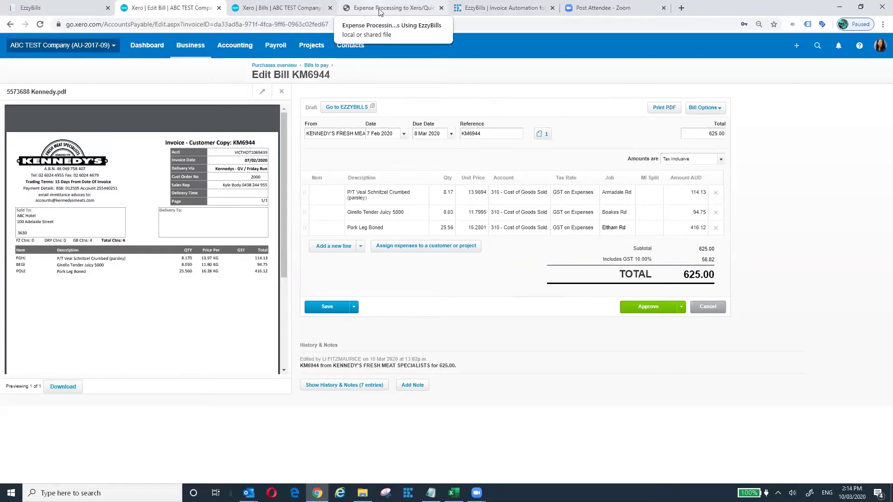
Send a 'test' email with food_scan_gst-mix.pdf attached to the EzzyBills bill inbox
{"action": "left_click", "coordinate": [65, 8]}
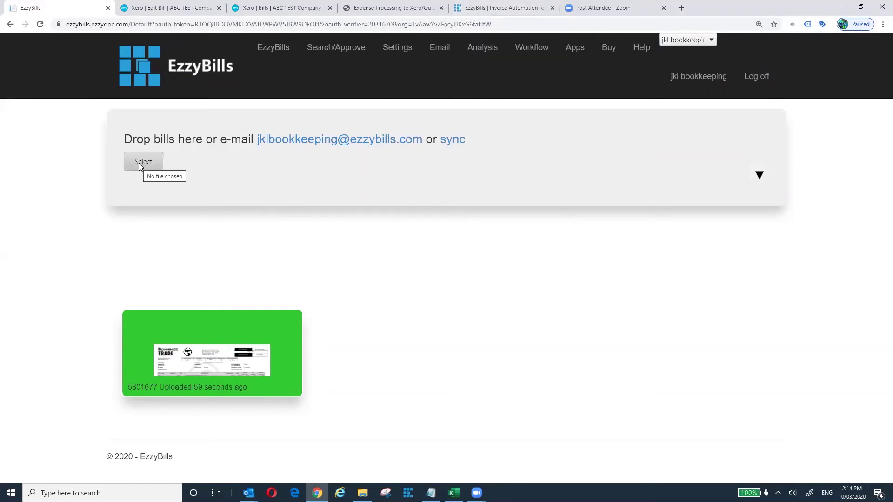
{"action": "left_click", "coordinate": [313, 144]}
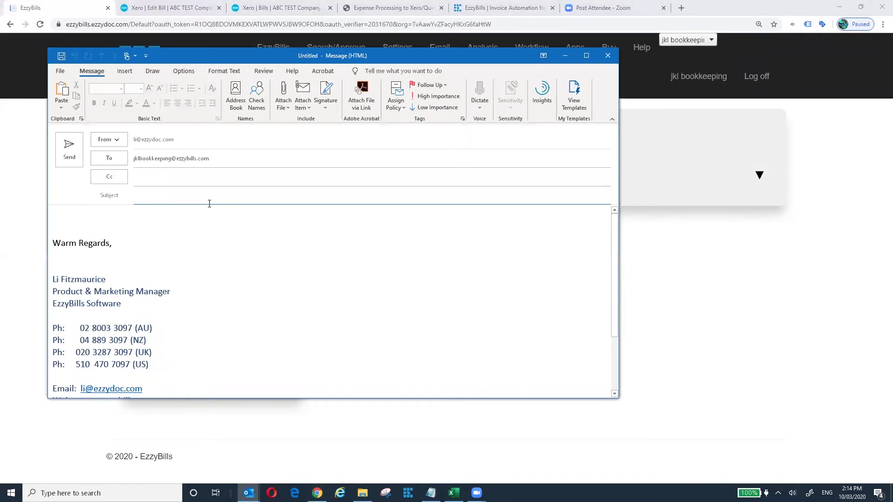
{"action": "type", "text": "test"}
{"action": "left_click", "coordinate": [362, 492]}
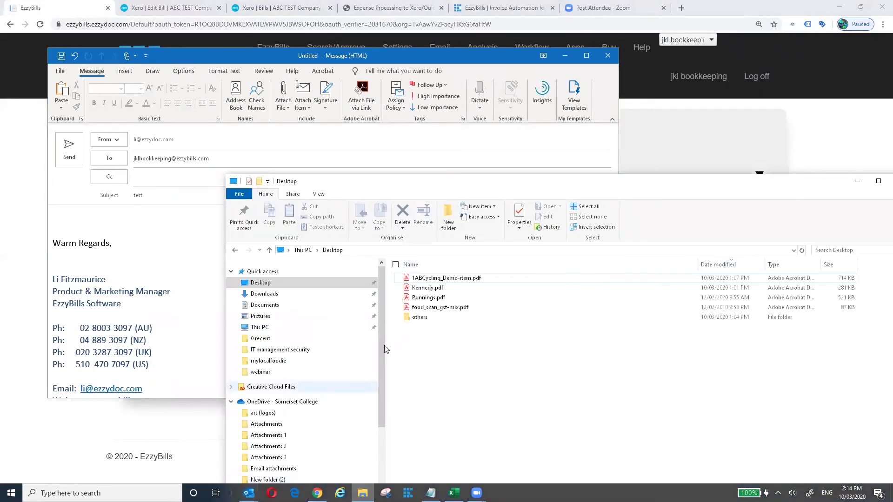
{"action": "left_click", "coordinate": [439, 307]}
{"action": "left_click", "coordinate": [147, 228]}
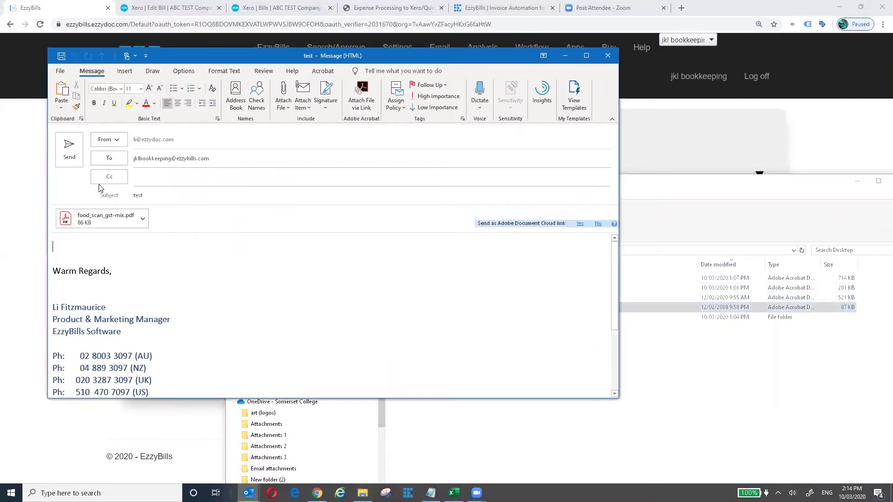
{"action": "left_click", "coordinate": [69, 154]}
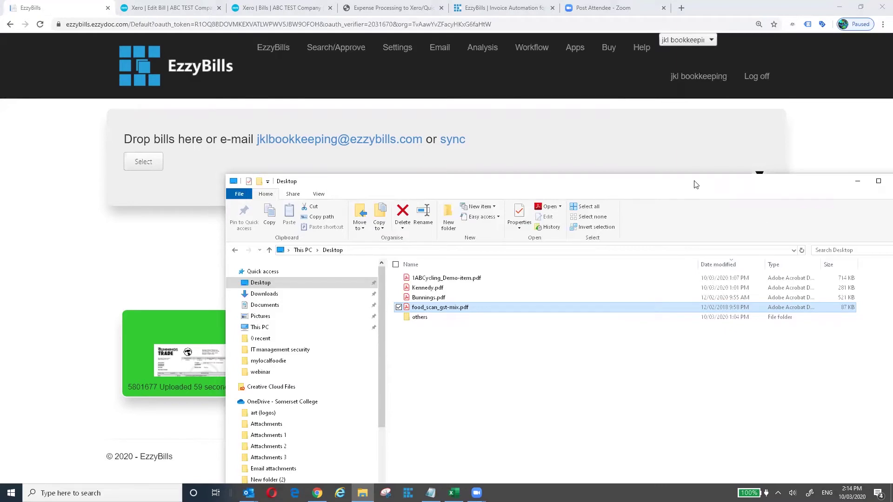
Minimize the file window and reload EzzyBills to confirm bill 5801859 exported as a Hills Fresh invoice
{"action": "left_click_drag", "start_coordinate": [695, 183], "coordinate": [641, 183]}
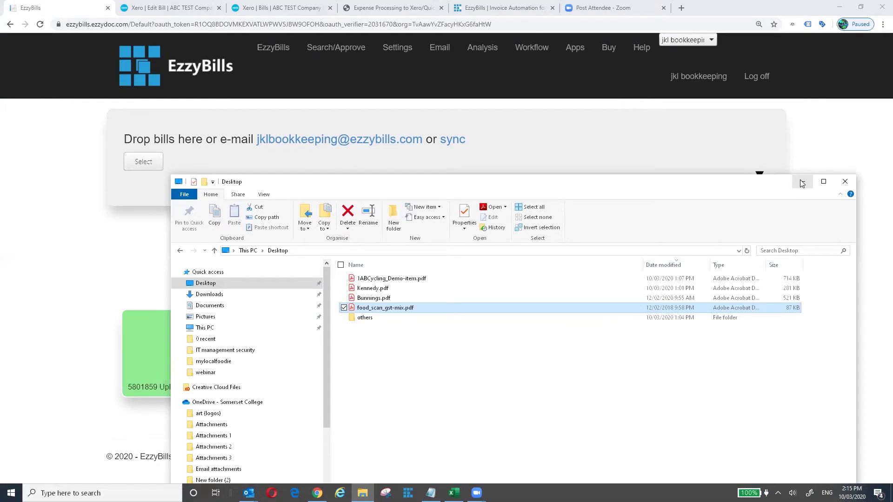
{"action": "left_click", "coordinate": [801, 183]}
{"action": "mouse_move", "coordinate": [182, 363]}
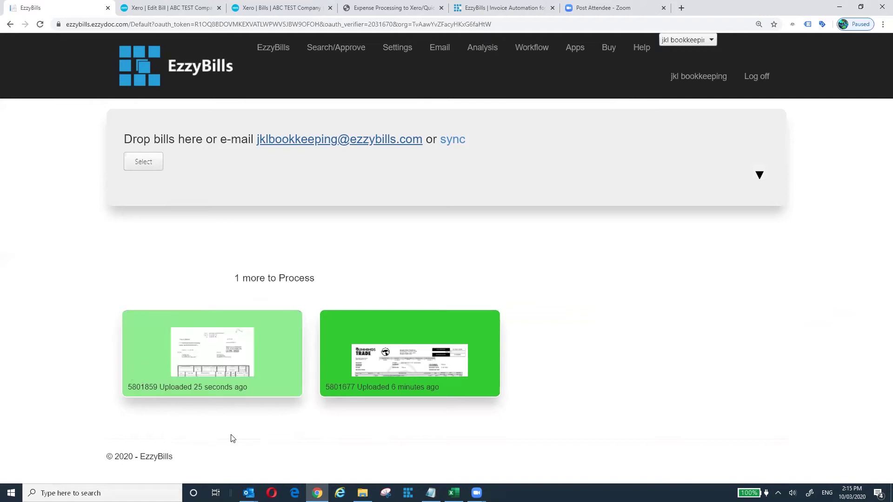
{"action": "left_click", "coordinate": [40, 24]}
{"action": "mouse_move", "coordinate": [273, 353]}
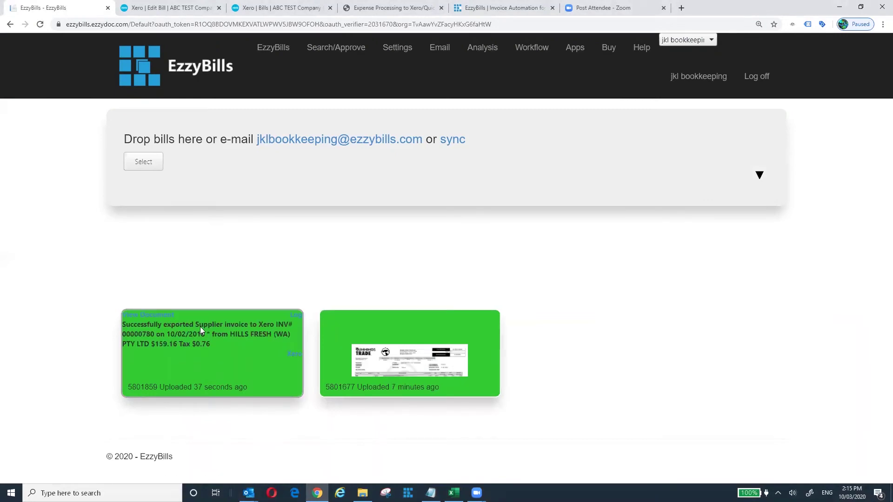
Open Hills Fresh draft bill 00000780 (total 159.16) in Xero, review its lines, then return to EzzyBills
{"action": "left_click", "coordinate": [294, 355]}
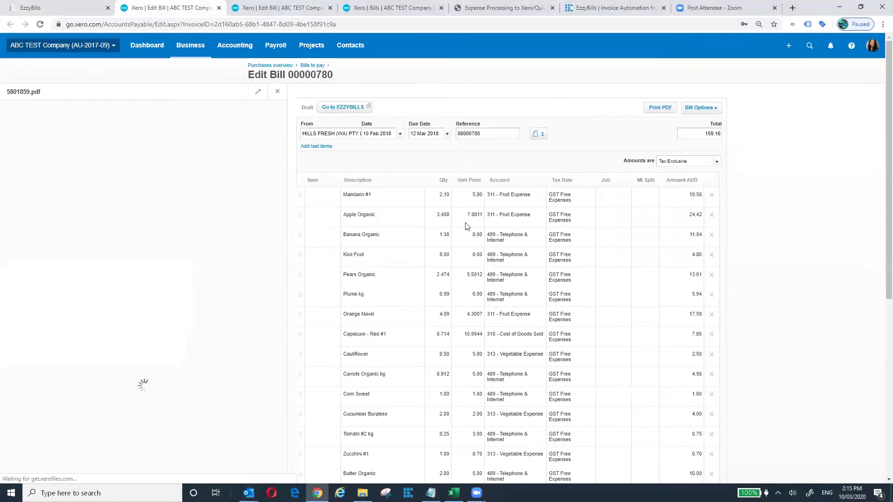
{"action": "scroll", "coordinate": [540, 412], "scroll_direction": "down", "scroll_amount": 5}
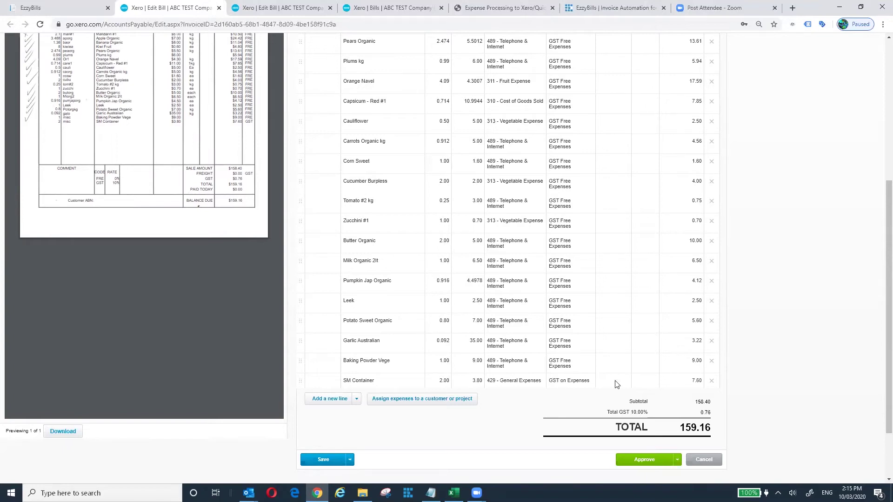
{"action": "left_click", "coordinate": [78, 10]}
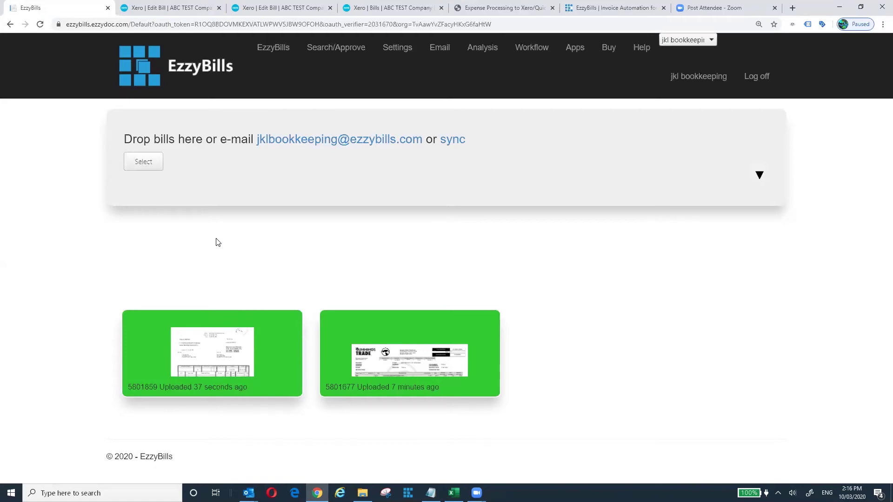
Glance through the webinar slides, then return to Xero's draft bills list
{"action": "left_click", "coordinate": [520, 10]}
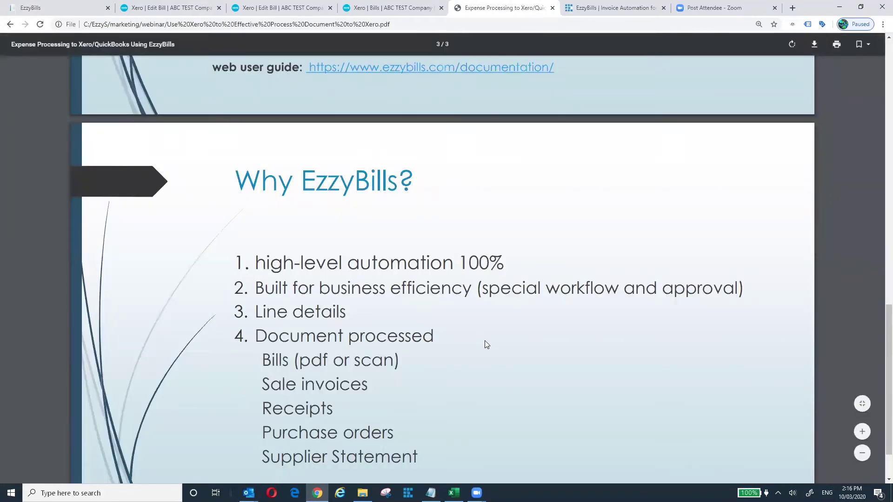
{"action": "scroll", "coordinate": [485, 342], "scroll_direction": "down", "scroll_amount": 1}
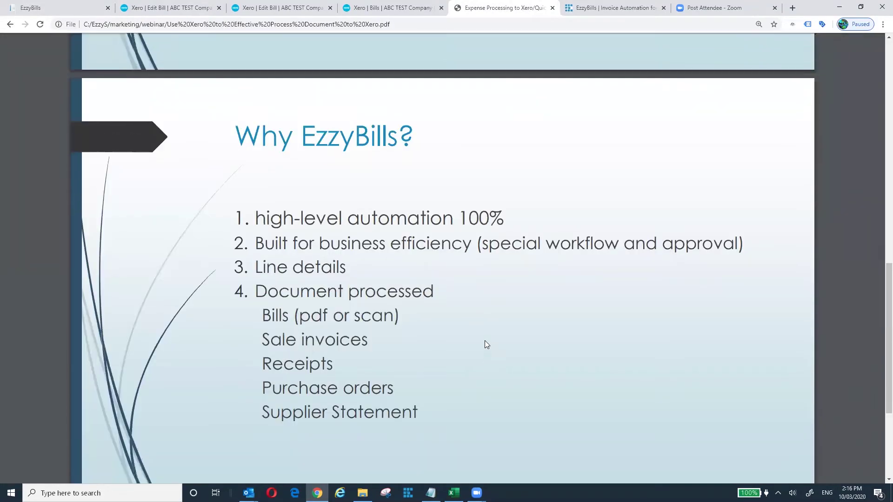
{"action": "scroll", "coordinate": [485, 340], "scroll_direction": "up", "scroll_amount": 9}
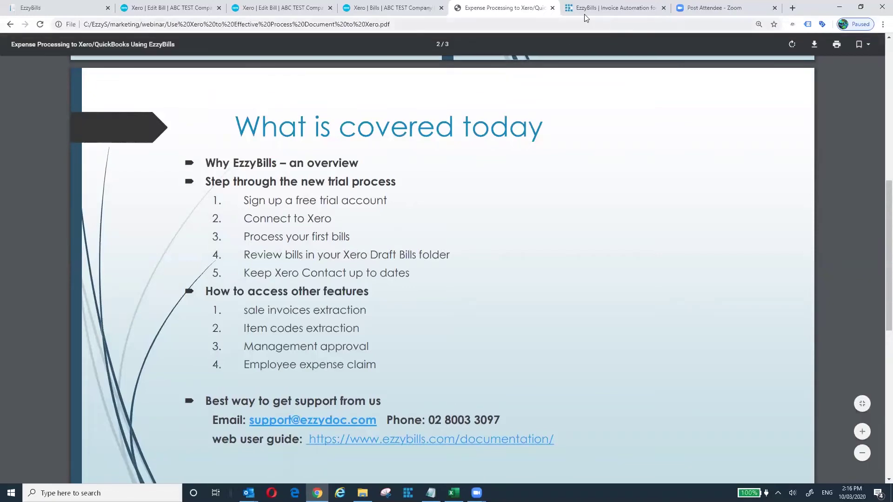
{"action": "left_click", "coordinate": [398, 10]}
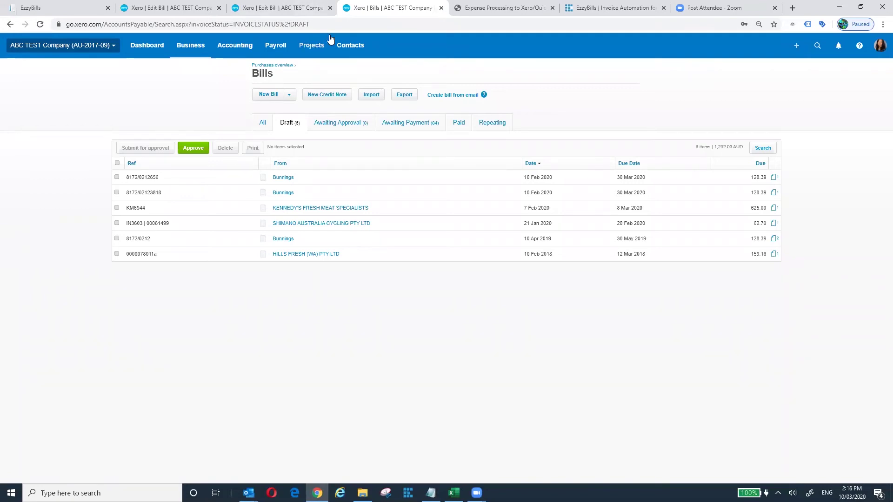
Start a new Xero contact named 'Seafood'
{"action": "left_click", "coordinate": [356, 48]}
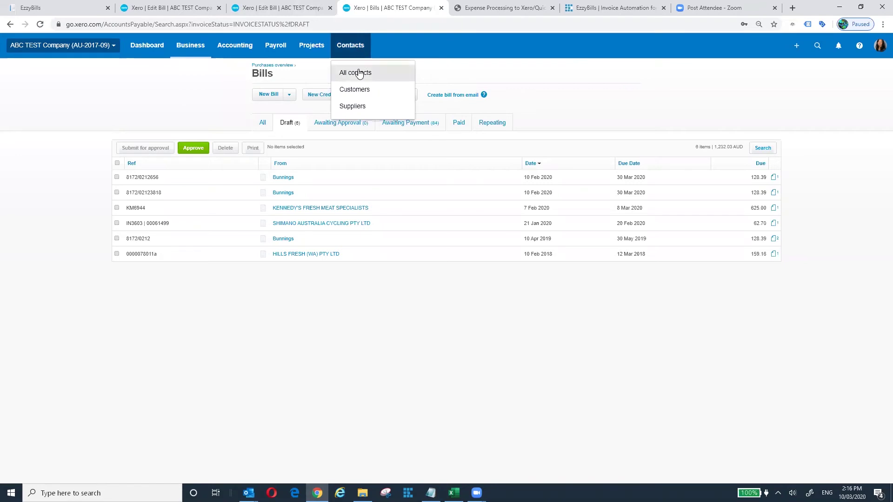
{"action": "left_click", "coordinate": [795, 47]}
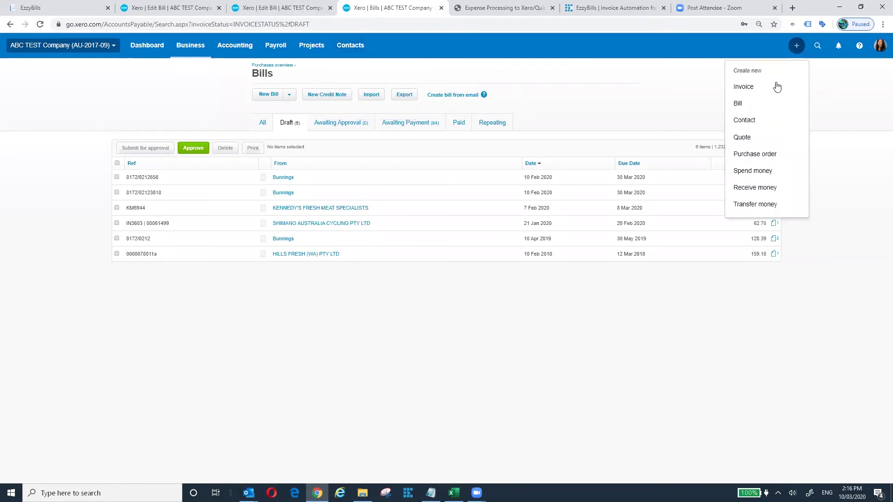
{"action": "left_click", "coordinate": [745, 120]}
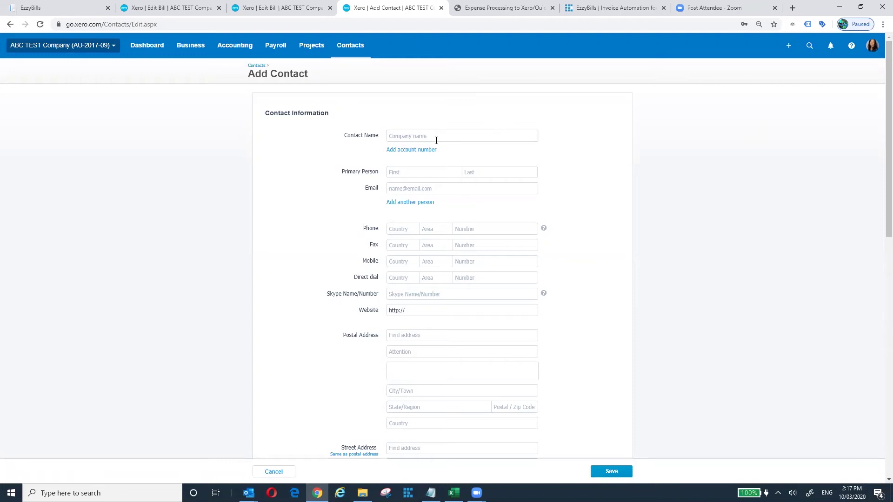
{"action": "type", "text": "Seafood"}
{"action": "scroll", "coordinate": [443, 244], "scroll_direction": "down", "scroll_amount": 3}
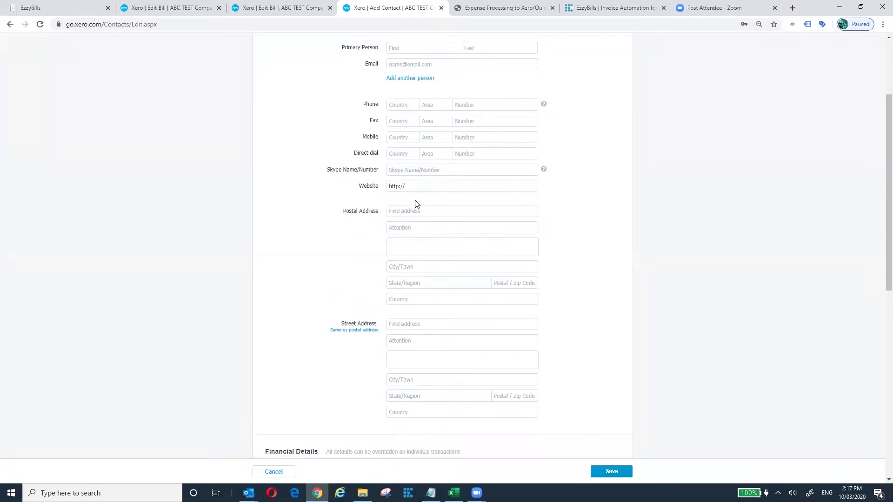
{"action": "scroll", "coordinate": [446, 210], "scroll_direction": "up", "scroll_amount": 1}
{"action": "scroll", "coordinate": [446, 210], "scroll_direction": "down", "scroll_amount": 6}
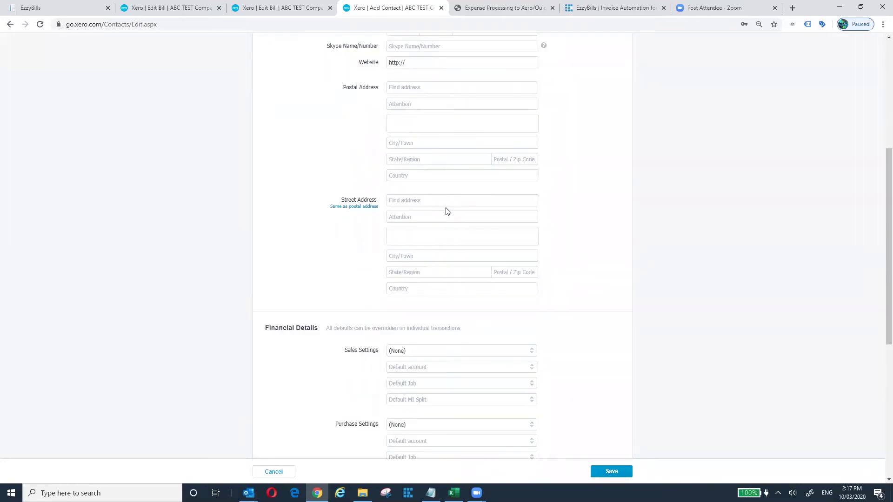
{"action": "scroll", "coordinate": [446, 211], "scroll_direction": "down", "scroll_amount": 1}
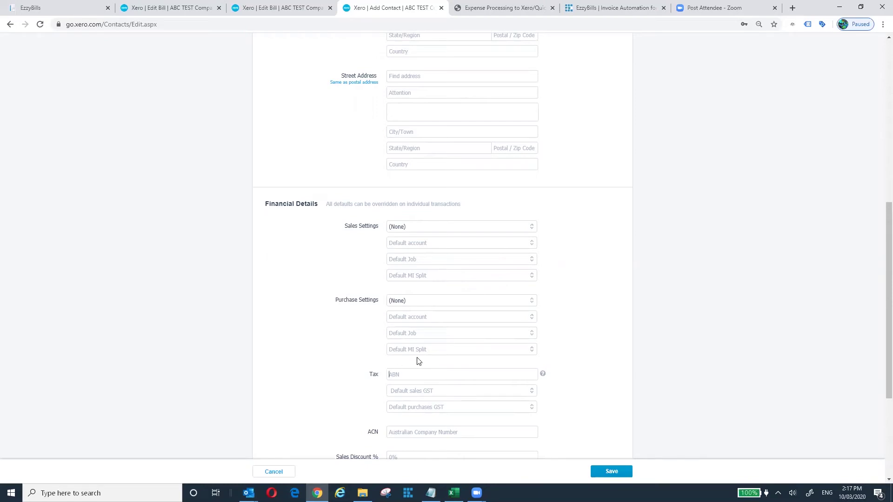
{"action": "scroll", "coordinate": [442, 365], "scroll_direction": "down", "scroll_amount": 4}
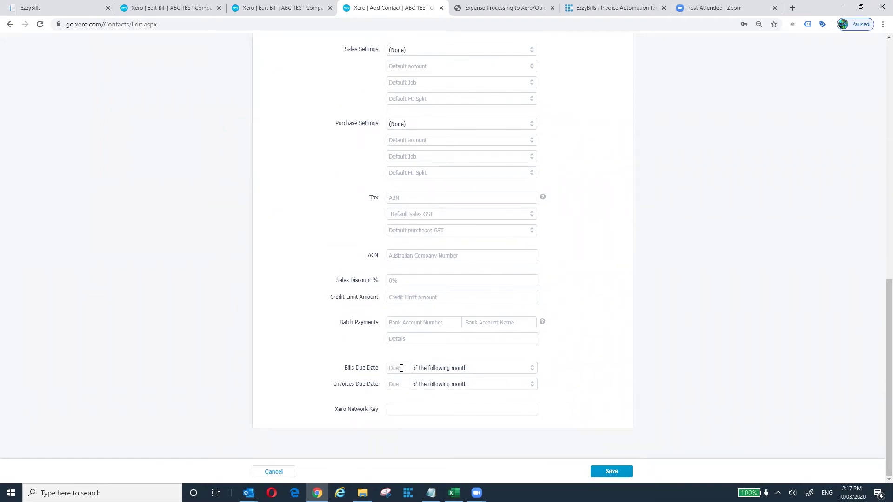
Make the contact's bills due 30 day(s) after the bill date
{"action": "left_click", "coordinate": [530, 368]}
{"action": "left_click", "coordinate": [461, 399]}
{"action": "left_click", "coordinate": [404, 365]}
{"action": "type", "text": "30"}
{"action": "scroll", "coordinate": [567, 372], "scroll_direction": "up", "scroll_amount": 1}
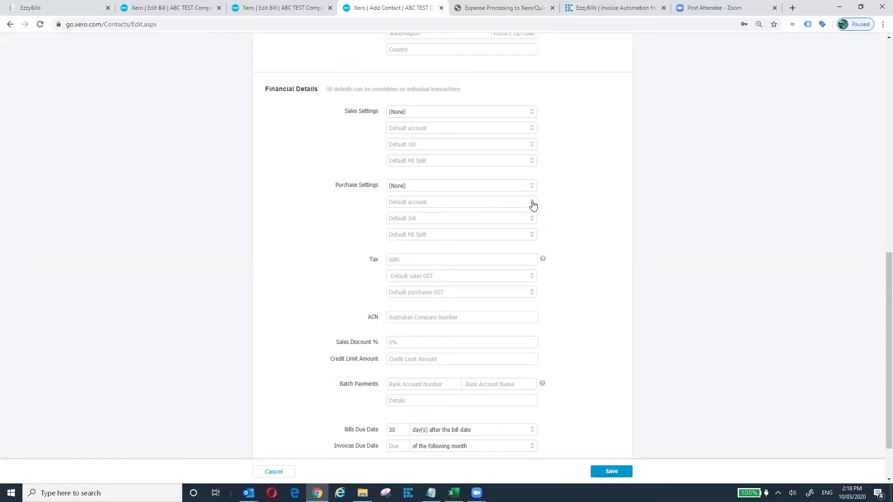
Set the purchases default account to 310 - Cost of Goods Sold and save the contact
{"action": "left_click", "coordinate": [533, 205]}
{"action": "left_click", "coordinate": [533, 205]}
{"action": "left_click", "coordinate": [422, 233]}
{"action": "scroll", "coordinate": [578, 252], "scroll_direction": "down", "scroll_amount": 3}
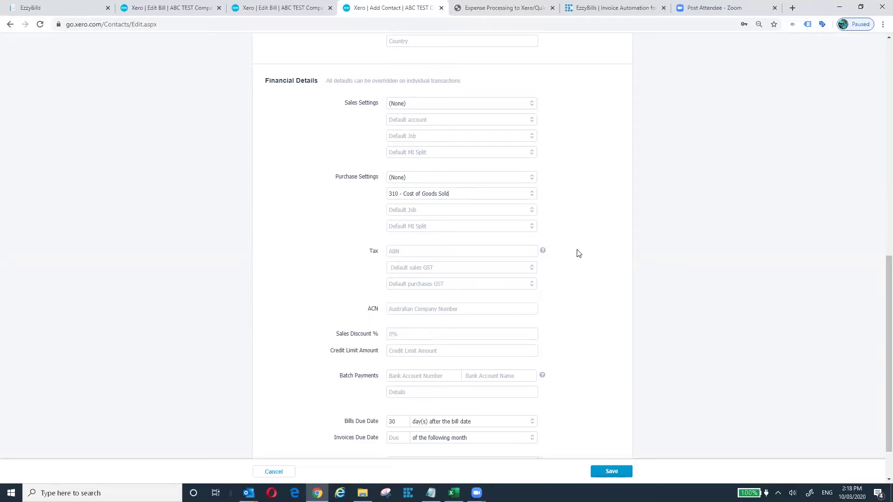
{"action": "left_click", "coordinate": [610, 471]}
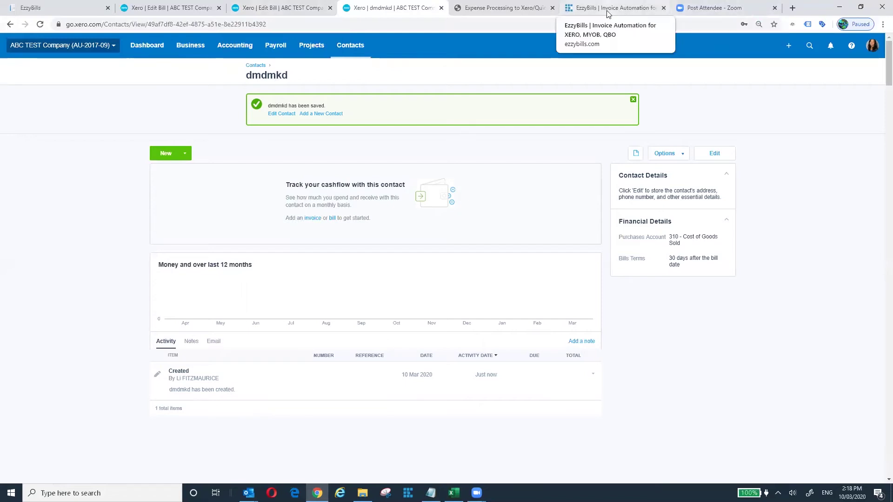
Switch to the webinar's 'What is covered today' slide
{"action": "left_click", "coordinate": [509, 8]}
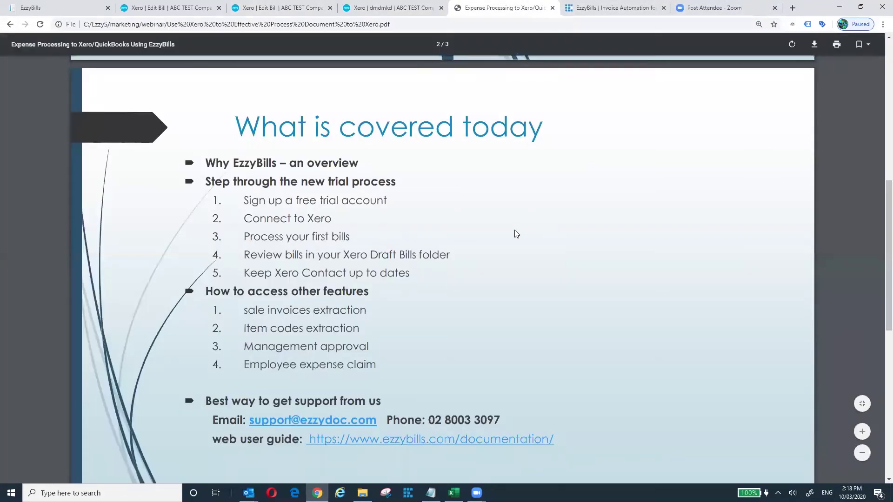
Highlight the trial-process and sale invoices extraction lines on the agenda slide, then return to EzzyBills
{"action": "left_click_drag", "start_coordinate": [203, 181], "coordinate": [408, 181]}
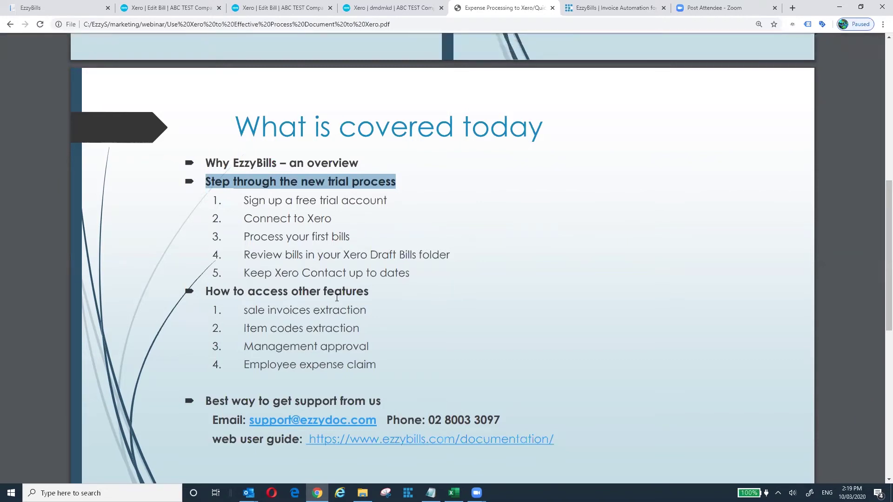
{"action": "left_click_drag", "start_coordinate": [243, 310], "coordinate": [324, 310]}
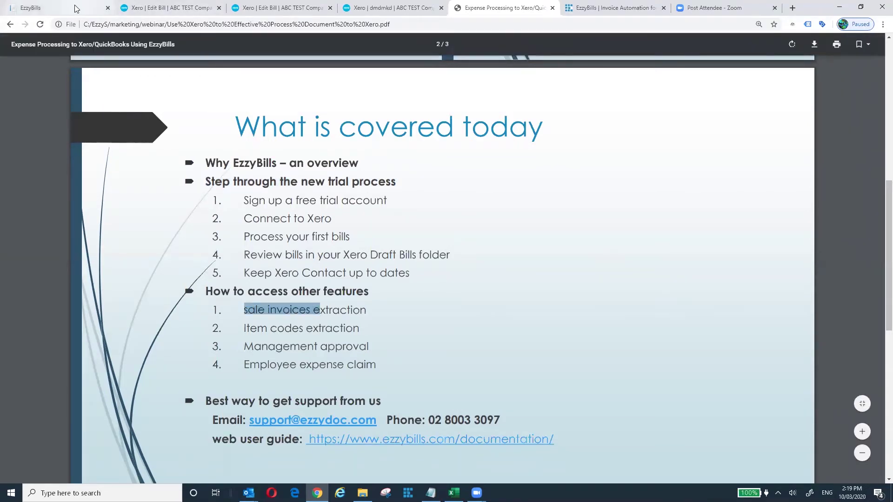
{"action": "left_click", "coordinate": [75, 8]}
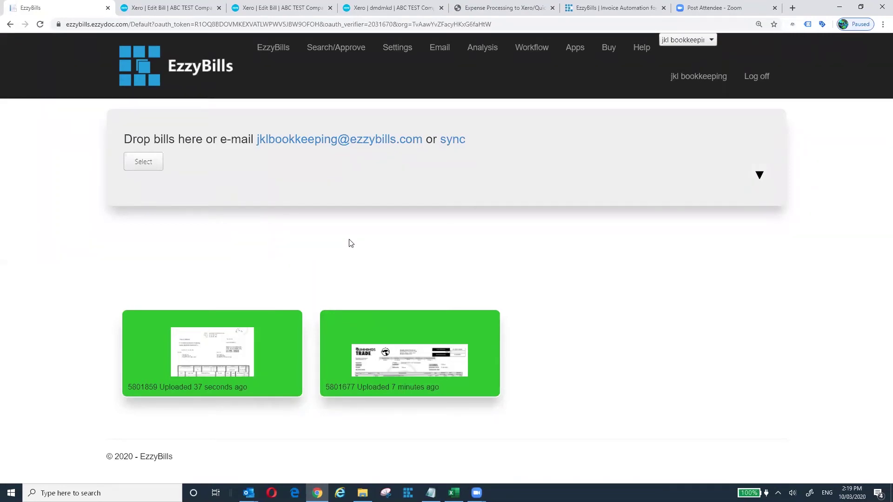
Show the Sale upload alias on the Settings page, then bring up the EzzyBills website's User-Guides
{"action": "left_click", "coordinate": [404, 52]}
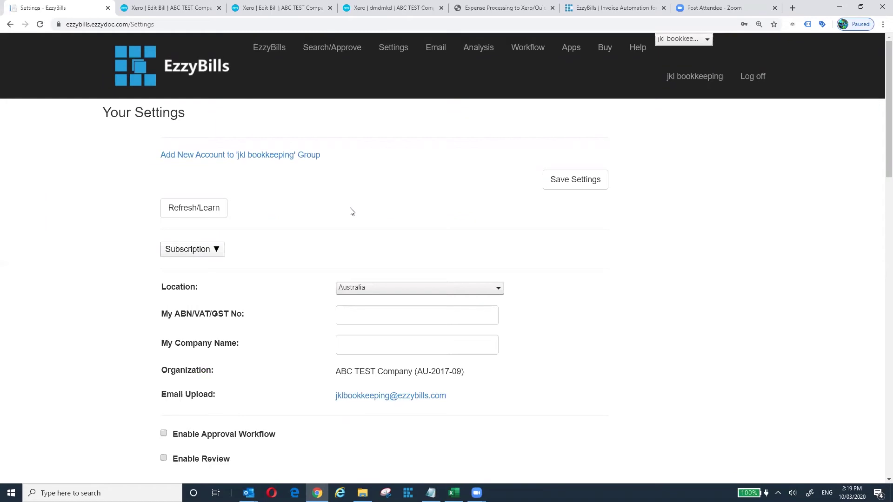
{"action": "scroll", "coordinate": [351, 212], "scroll_direction": "down", "scroll_amount": 4}
{"action": "scroll", "coordinate": [303, 220], "scroll_direction": "down", "scroll_amount": 8}
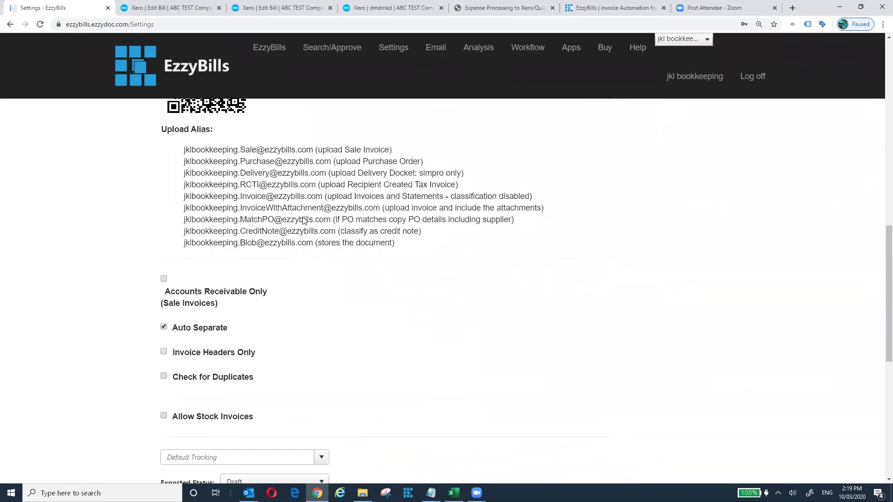
{"action": "scroll", "coordinate": [302, 219], "scroll_direction": "up", "scroll_amount": 1}
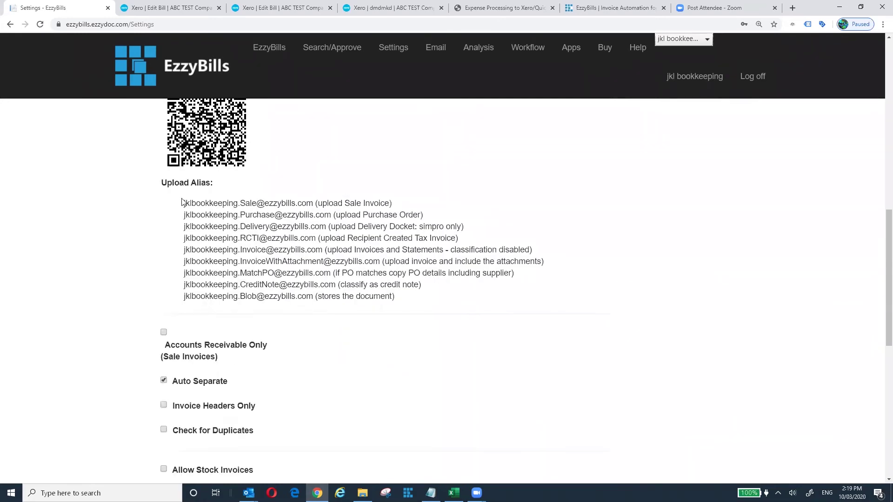
{"action": "left_click_drag", "start_coordinate": [185, 204], "coordinate": [315, 203]}
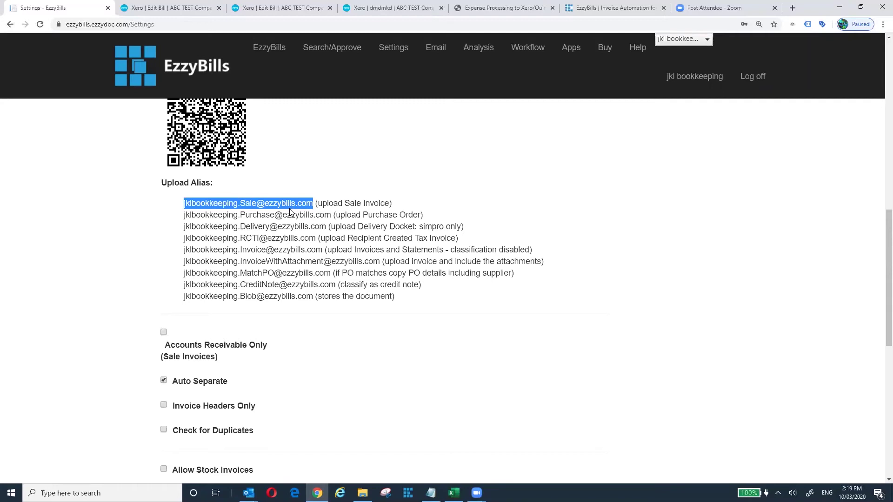
{"action": "left_click", "coordinate": [240, 202]}
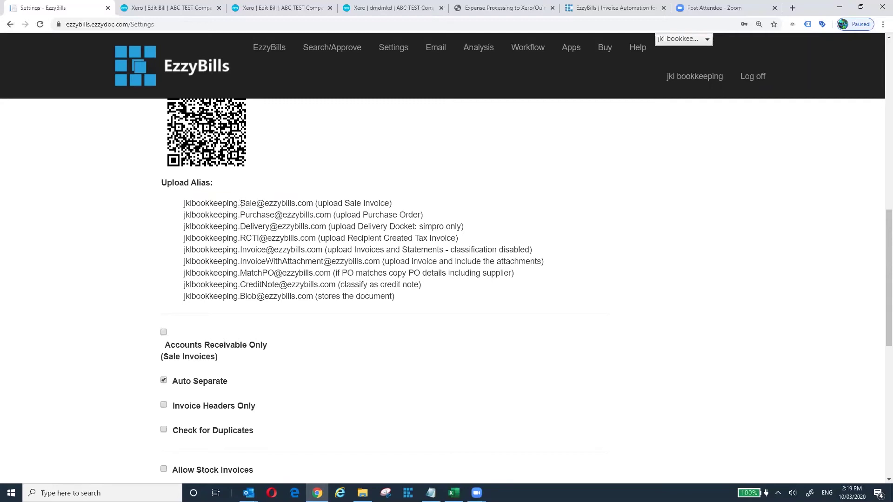
{"action": "left_click_drag", "start_coordinate": [238, 203], "coordinate": [256, 204]}
{"action": "left_click", "coordinate": [613, 8]}
{"action": "mouse_move", "coordinate": [529, 67]}
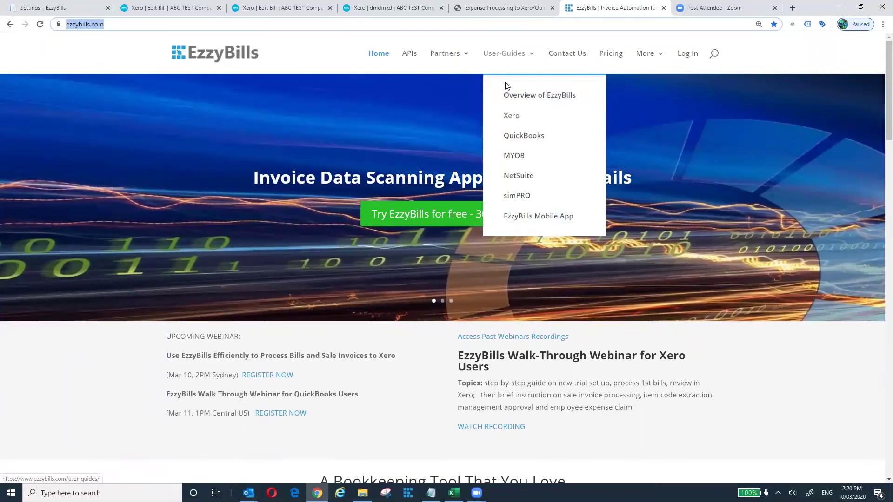
Open the Xero user guide, find 'sale', and open the Sale invoices Processing guide
{"action": "left_click", "coordinate": [512, 116]}
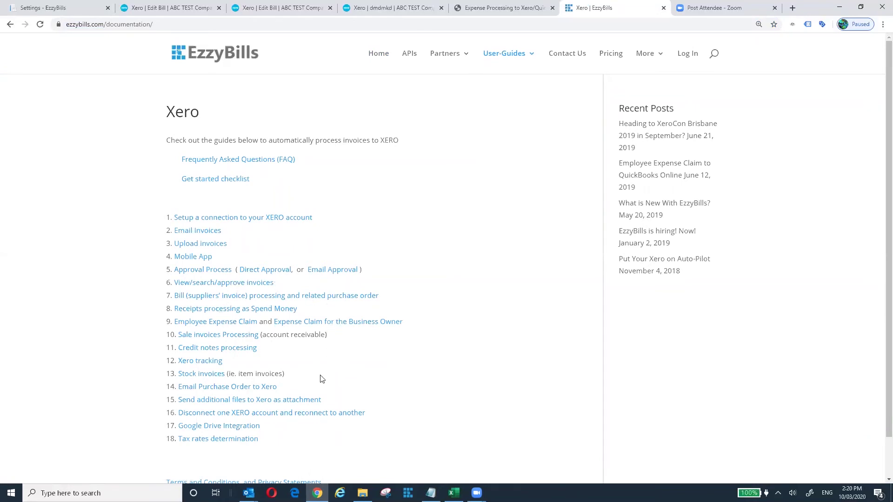
{"action": "key", "text": "ctrl+f"}
{"action": "type", "text": "sale"}
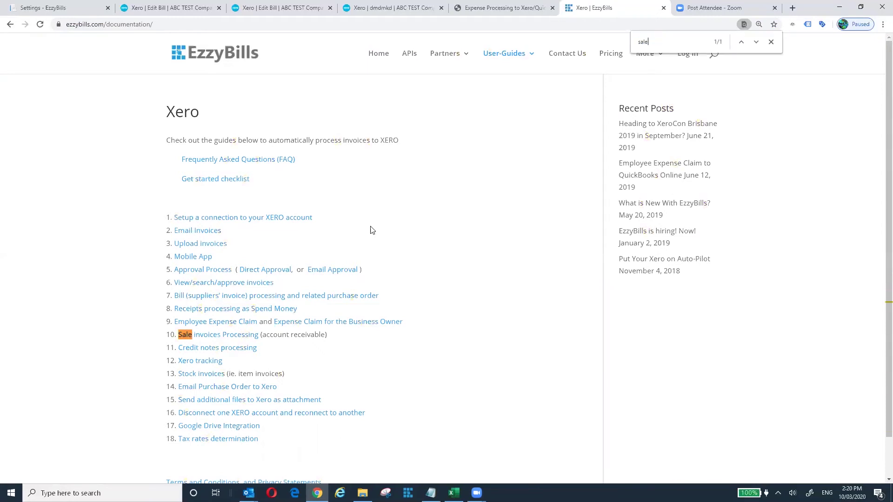
{"action": "left_click", "coordinate": [237, 338]}
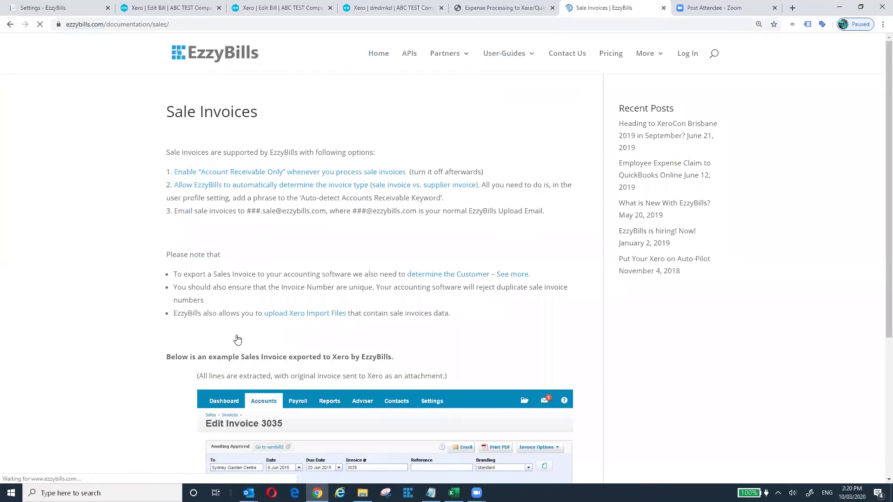
{"action": "scroll", "coordinate": [331, 301], "scroll_direction": "down", "scroll_amount": 4}
{"action": "scroll", "coordinate": [331, 304], "scroll_direction": "up", "scroll_amount": 4}
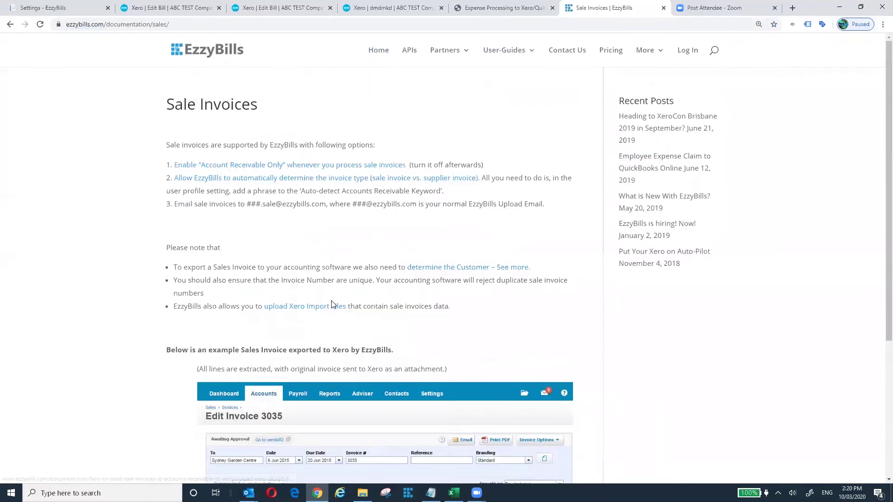
{"action": "scroll", "coordinate": [332, 305], "scroll_direction": "up", "scroll_amount": 1}
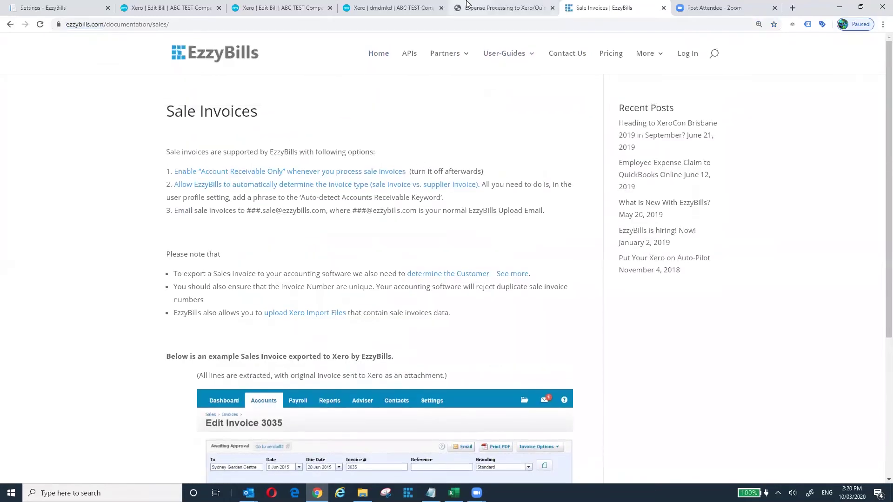
Revisit the EzzyBills settings, then highlight 'Item codes' on the webinar agenda slide
{"action": "left_click", "coordinate": [70, 6]}
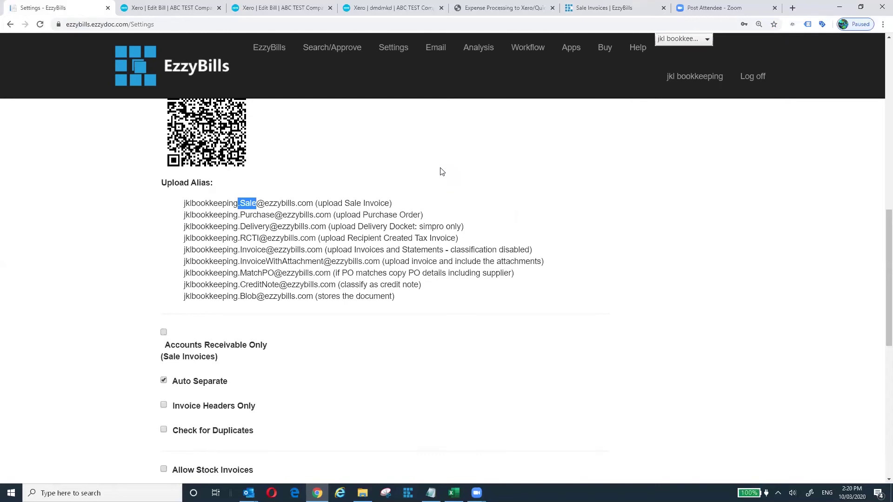
{"action": "scroll", "coordinate": [442, 172], "scroll_direction": "up", "scroll_amount": 1}
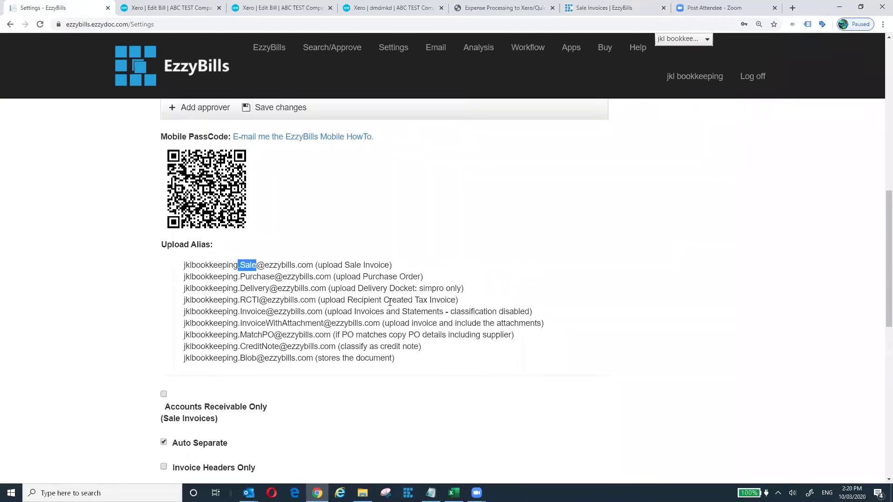
{"action": "mouse_move", "coordinate": [317, 493]}
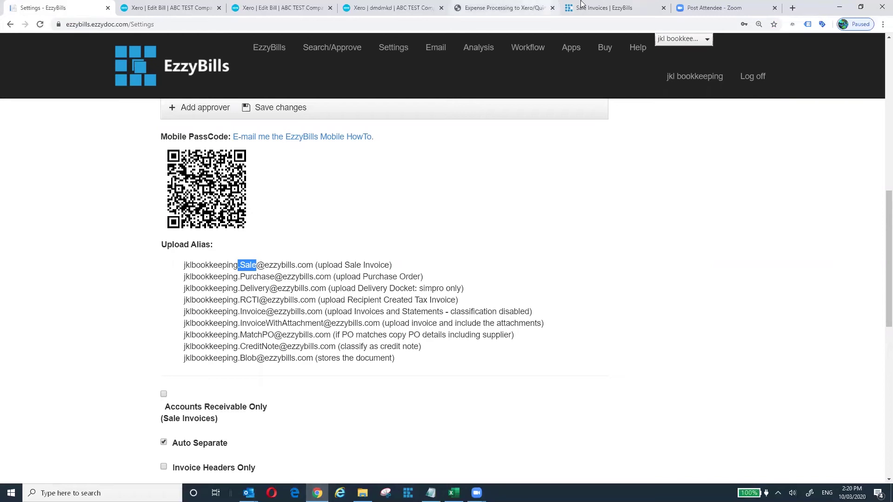
{"action": "left_click", "coordinate": [500, 7]}
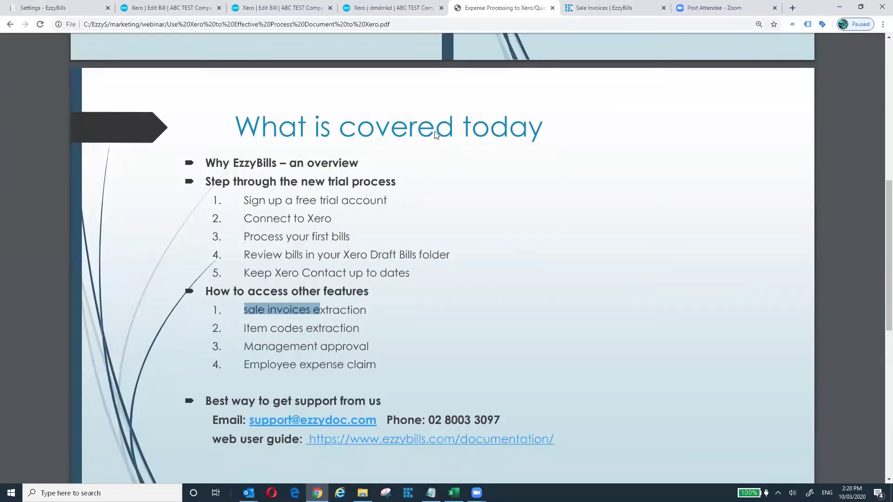
{"action": "left_click_drag", "start_coordinate": [243, 328], "coordinate": [303, 329]}
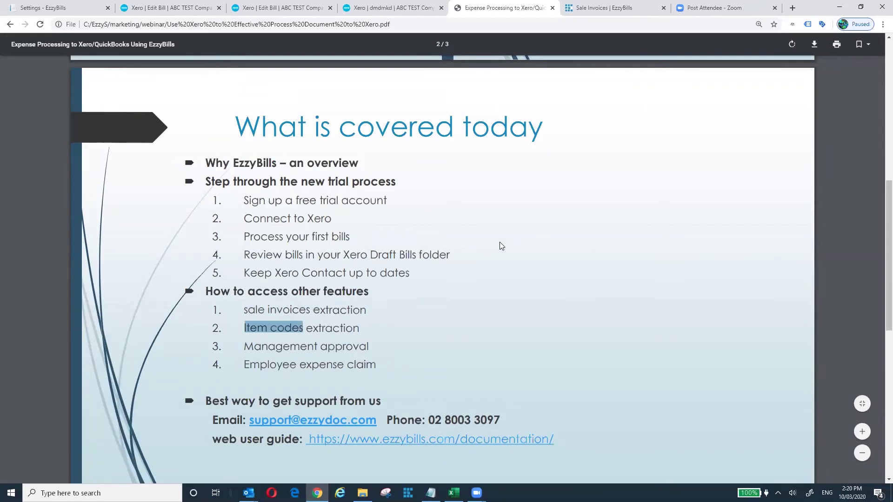
Return to Xero bill 00000780 and highlight the ITEM NO. column on the invoice preview
{"action": "left_click", "coordinate": [167, 8]}
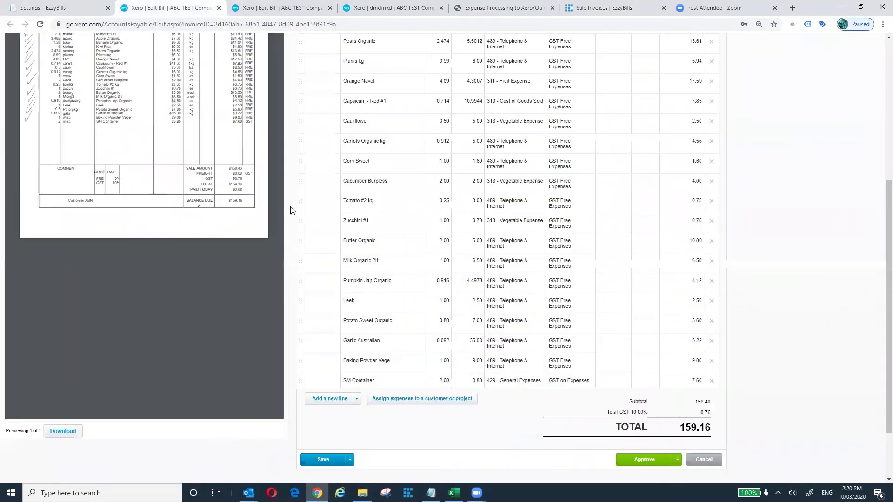
{"action": "scroll", "coordinate": [312, 217], "scroll_direction": "up", "scroll_amount": 5}
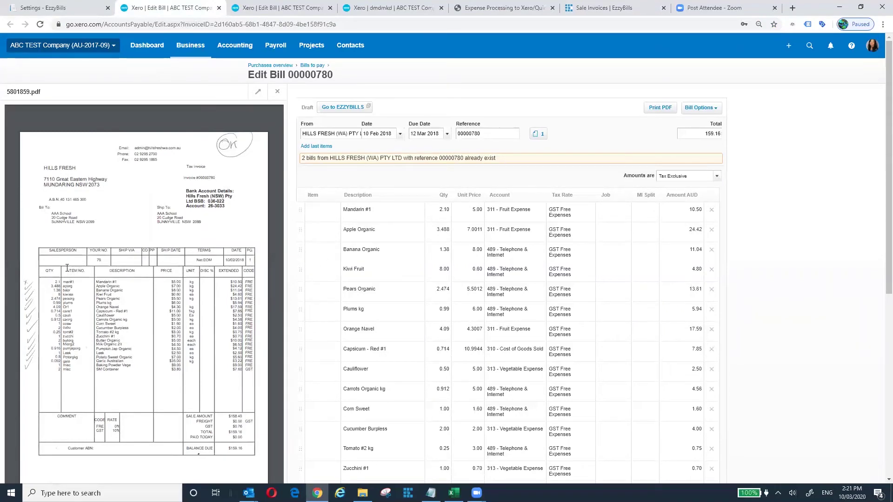
{"action": "left_click_drag", "start_coordinate": [68, 268], "coordinate": [88, 271]}
In EzzyBills Settings, enable Allow Stock Invoices with Guess Item Code (Description Matching) and save
{"action": "left_click", "coordinate": [64, 6]}
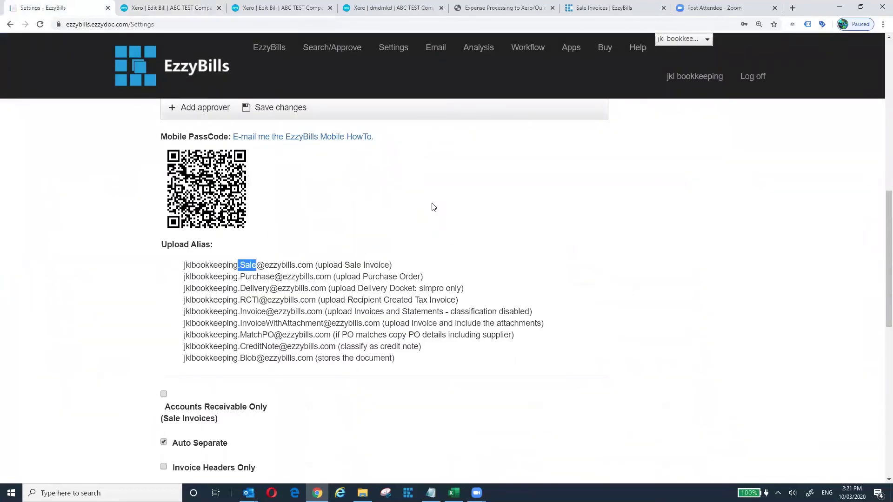
{"action": "scroll", "coordinate": [432, 207], "scroll_direction": "down", "scroll_amount": 4}
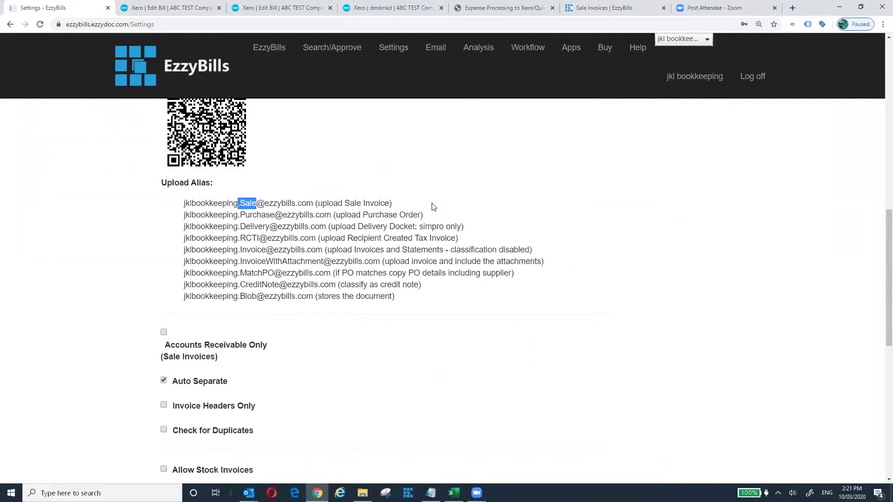
{"action": "scroll", "coordinate": [432, 207], "scroll_direction": "down", "scroll_amount": 1}
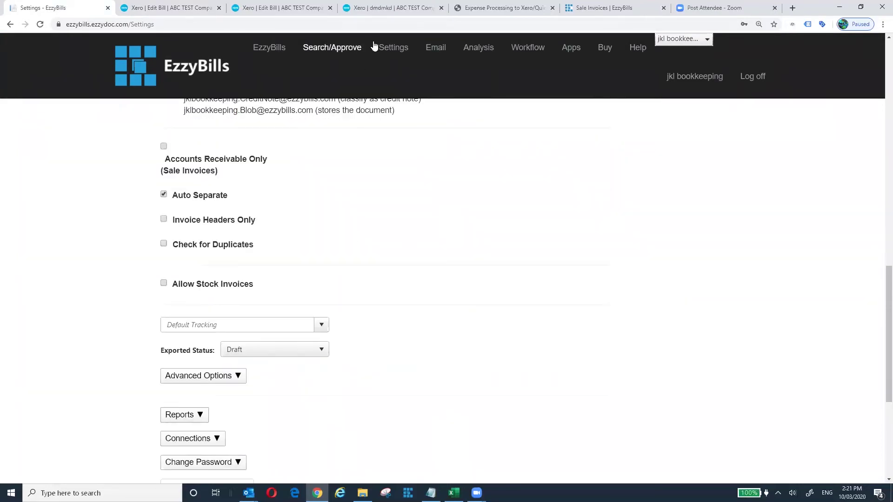
{"action": "left_click", "coordinate": [163, 284]}
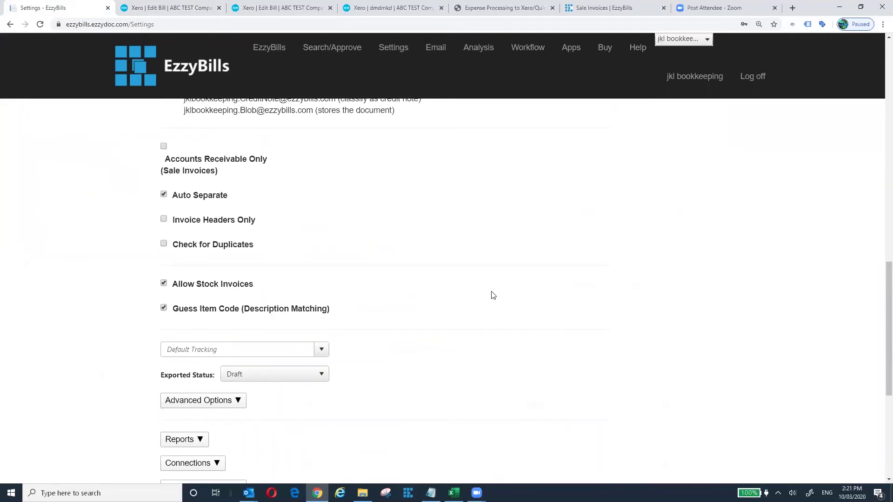
{"action": "scroll", "coordinate": [493, 293], "scroll_direction": "up", "scroll_amount": 9}
{"action": "scroll", "coordinate": [659, 178], "scroll_direction": "up", "scroll_amount": 5}
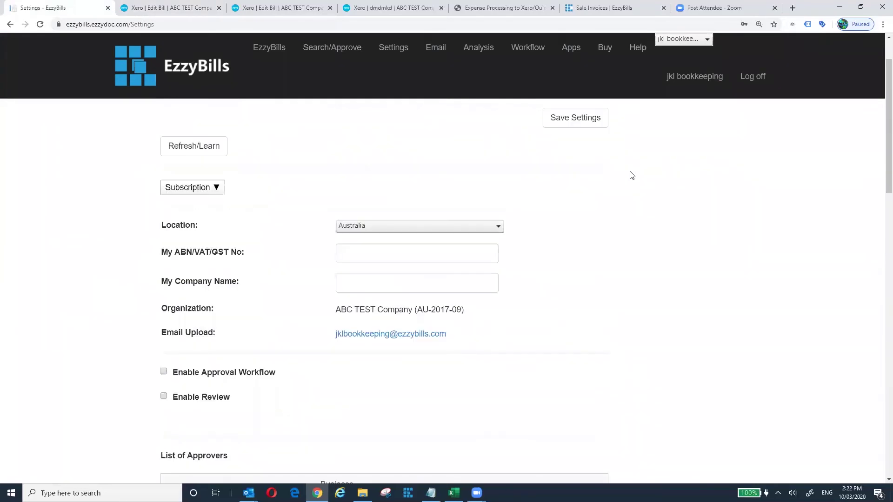
{"action": "left_click", "coordinate": [581, 126]}
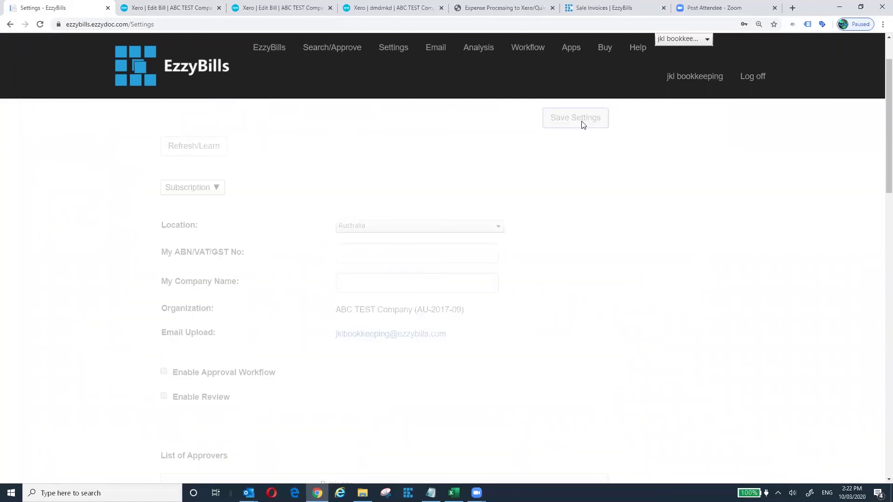
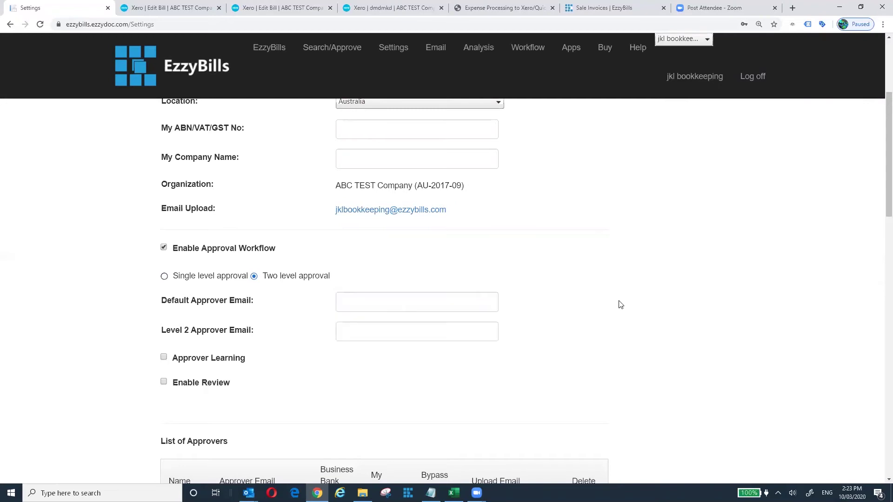
Begin entering the default approver email, dismiss the suggestions, and save the settings
{"action": "left_click", "coordinate": [391, 303]}
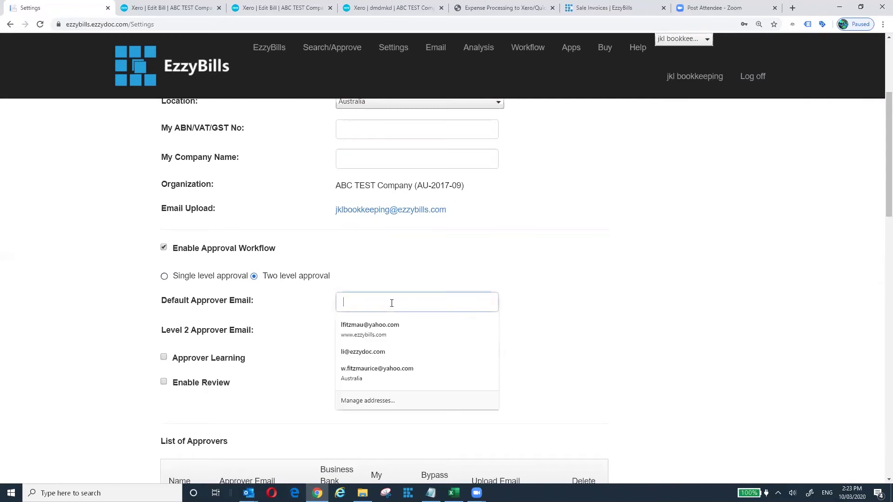
{"action": "left_click", "coordinate": [564, 313]}
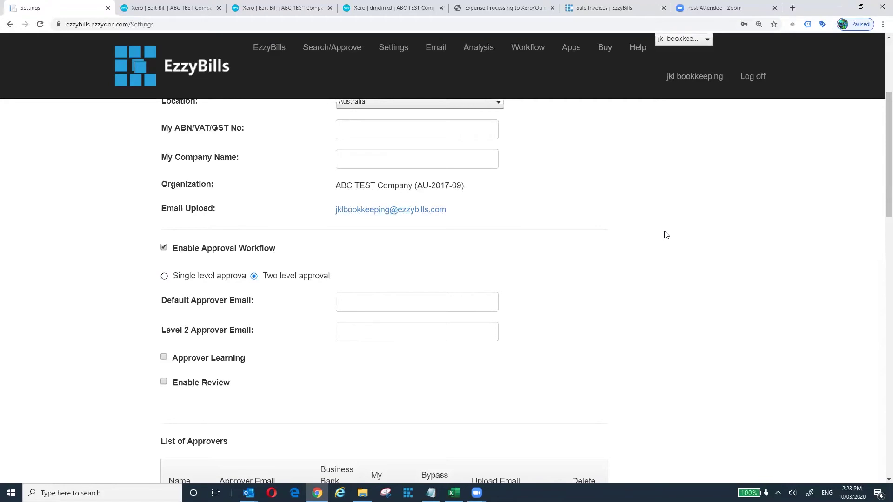
{"action": "scroll", "coordinate": [664, 233], "scroll_direction": "up", "scroll_amount": 4}
{"action": "left_click", "coordinate": [575, 181]}
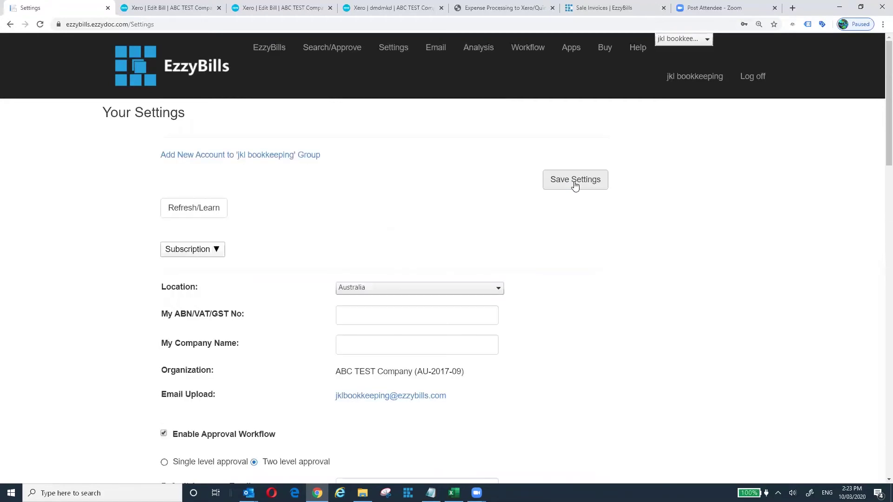
{"action": "scroll", "coordinate": [534, 233], "scroll_direction": "down", "scroll_amount": 4}
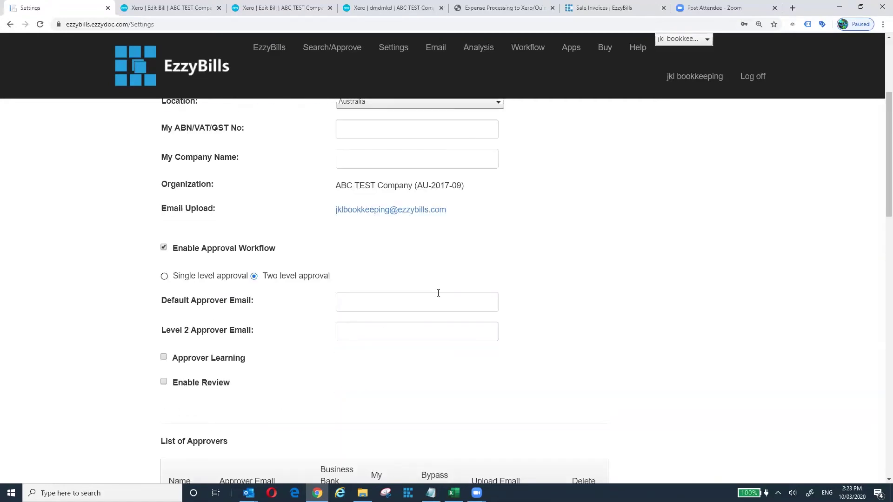
Fill the default approver email from a saved address, clear the Level 2 approver, and save
{"action": "left_click", "coordinate": [397, 304]}
{"action": "key", "text": "Escape"}
{"action": "left_click", "coordinate": [406, 301]}
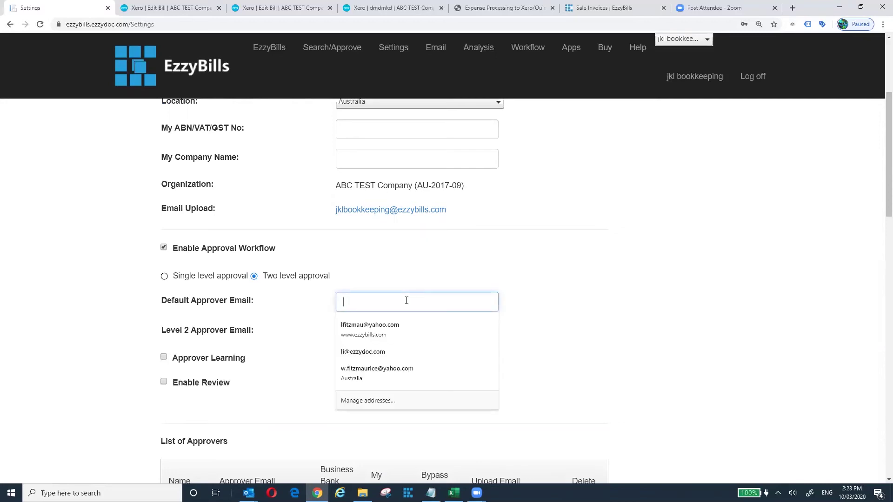
{"action": "left_click", "coordinate": [367, 350]}
{"action": "left_click_drag", "start_coordinate": [467, 338], "coordinate": [285, 322]}
{"action": "key", "text": "BackSpace"}
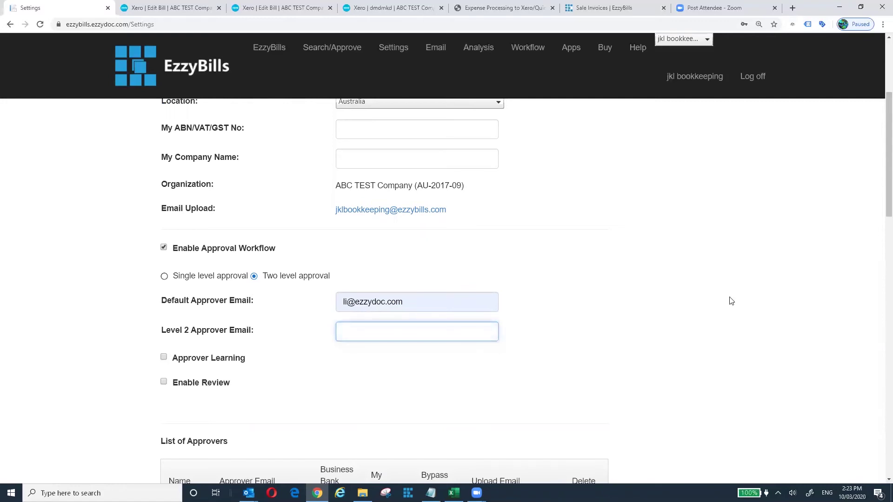
{"action": "scroll", "coordinate": [731, 301], "scroll_direction": "up", "scroll_amount": 4}
{"action": "left_click", "coordinate": [577, 183]}
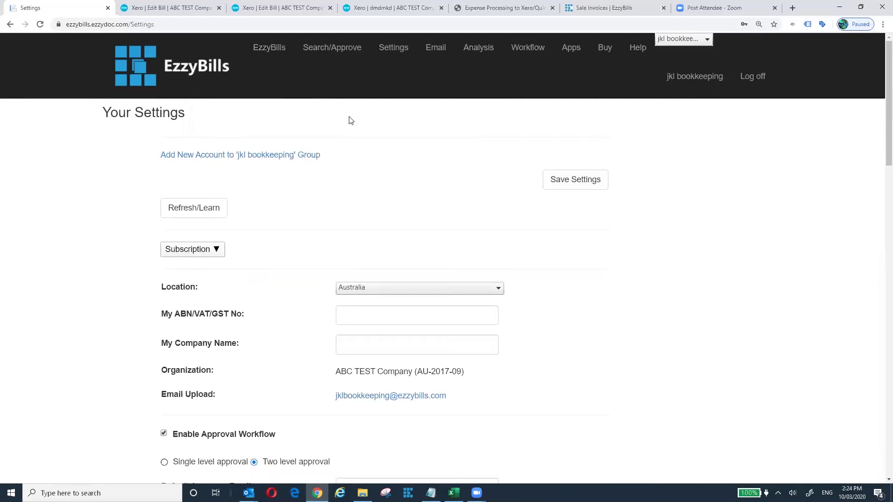
Check the entered default approver email, then save the settings again
{"action": "scroll", "coordinate": [350, 120], "scroll_direction": "down", "scroll_amount": 1}
{"action": "scroll", "coordinate": [350, 121], "scroll_direction": "down", "scroll_amount": 1}
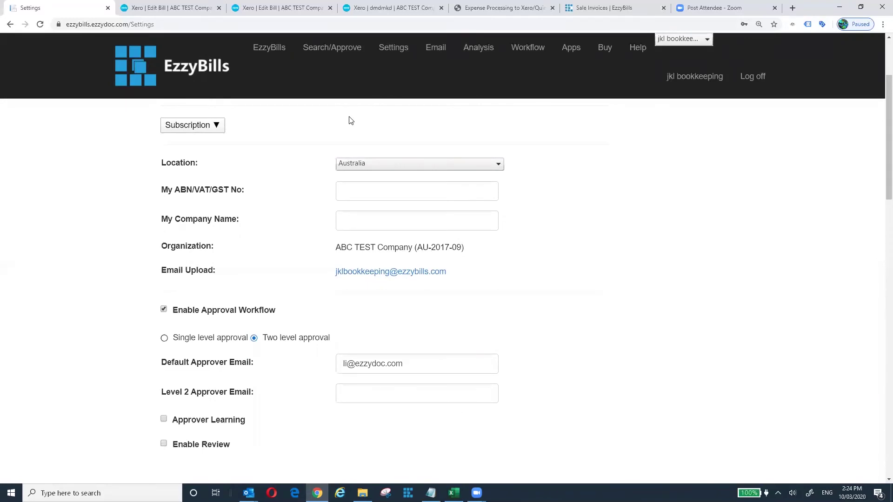
{"action": "left_click", "coordinate": [411, 363]}
{"action": "left_click_drag", "start_coordinate": [411, 363], "coordinate": [341, 362]}
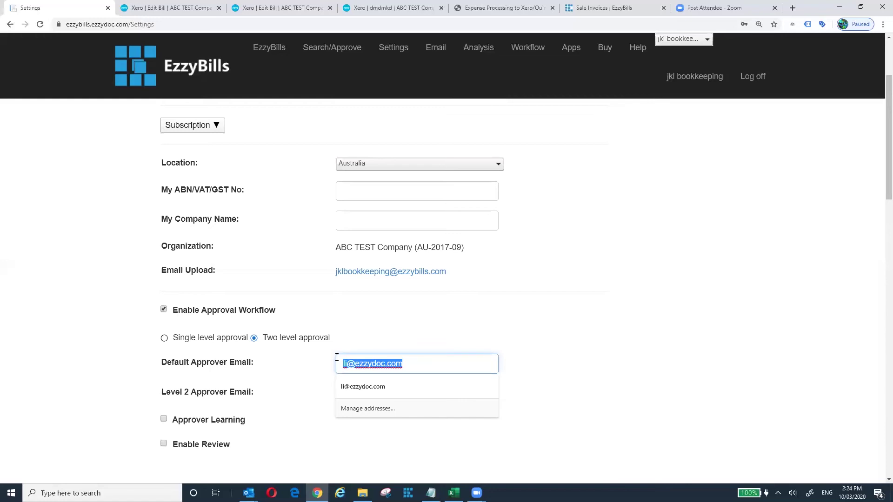
{"action": "left_click", "coordinate": [614, 338]}
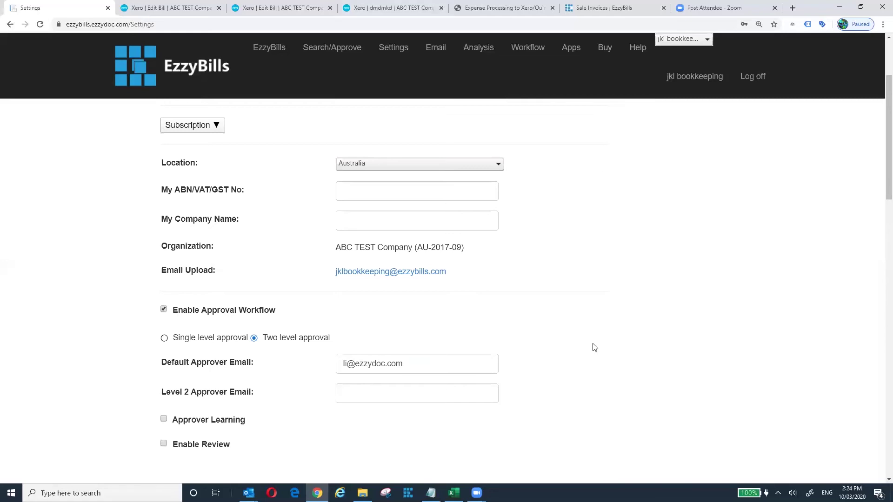
{"action": "scroll", "coordinate": [594, 348], "scroll_direction": "up", "scroll_amount": 3}
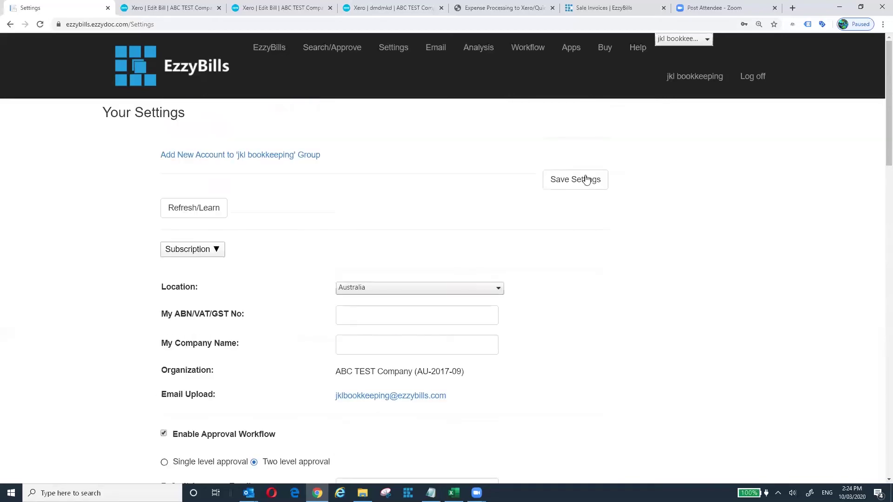
{"action": "left_click", "coordinate": [585, 181]}
Highlight 'Employee expense claim' on the webinar slides' agenda page
{"action": "left_click", "coordinate": [497, 8]}
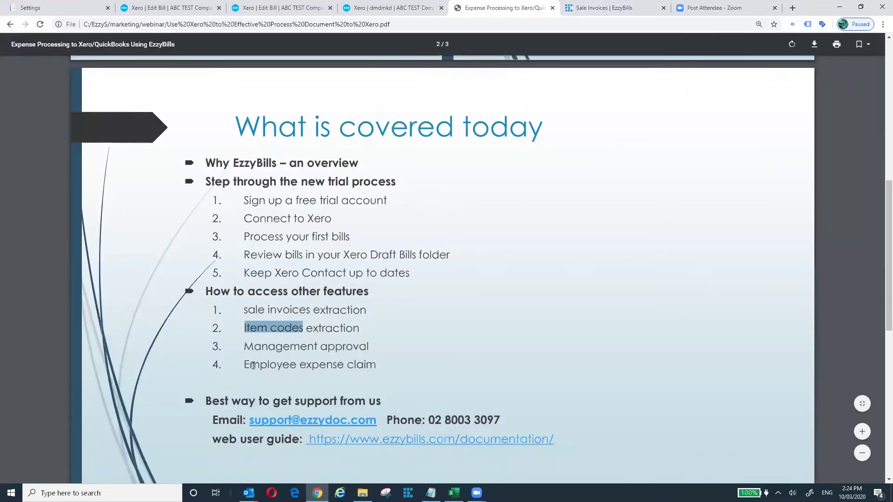
{"action": "left_click_drag", "start_coordinate": [242, 363], "coordinate": [447, 378]}
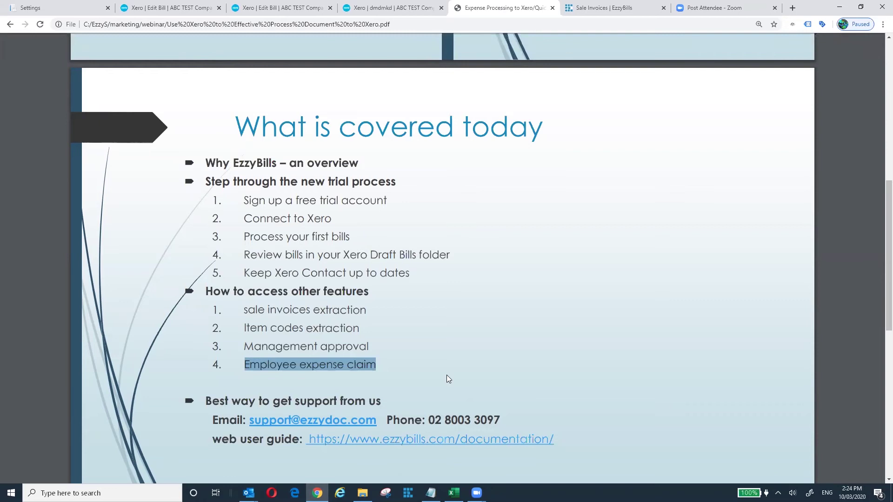
Back on the EzzyBills settings page, add a new row to the List of Approvers
{"action": "left_click", "coordinate": [69, 12]}
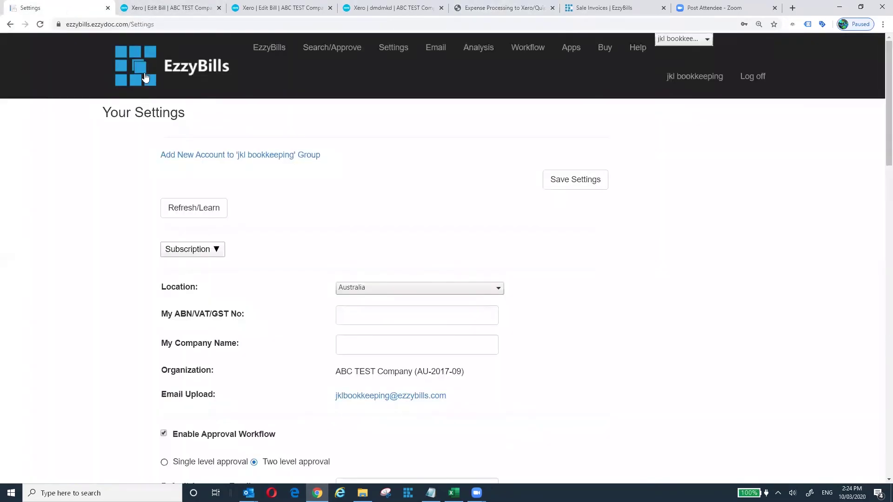
{"action": "scroll", "coordinate": [300, 277], "scroll_direction": "down", "scroll_amount": 3}
{"action": "scroll", "coordinate": [300, 277], "scroll_direction": "up", "scroll_amount": 3}
{"action": "scroll", "coordinate": [285, 281], "scroll_direction": "down", "scroll_amount": 4}
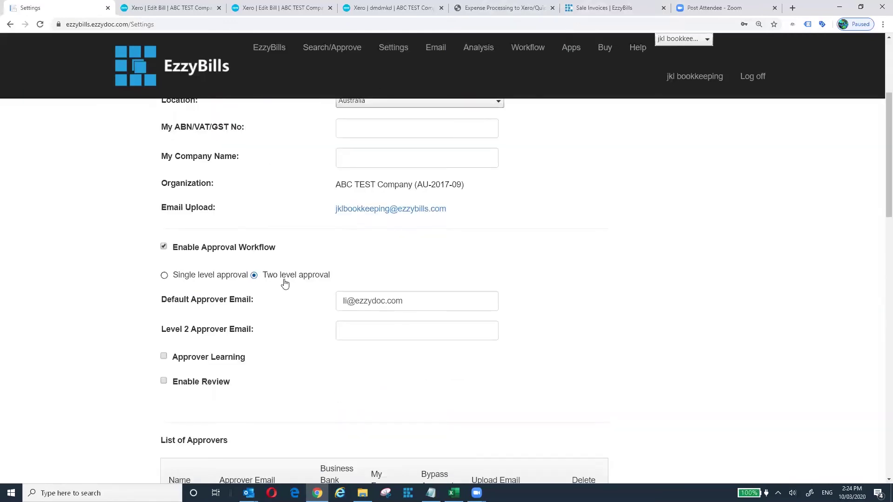
{"action": "scroll", "coordinate": [285, 281], "scroll_direction": "down", "scroll_amount": 4}
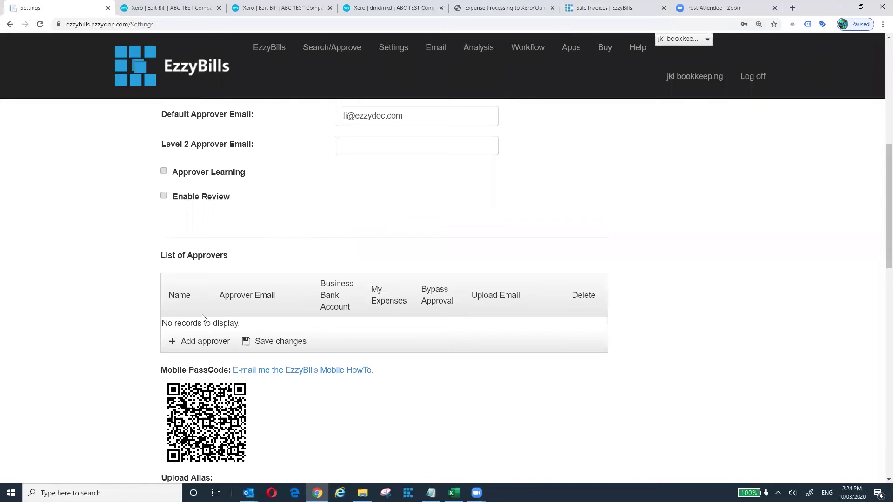
{"action": "left_click", "coordinate": [195, 347]}
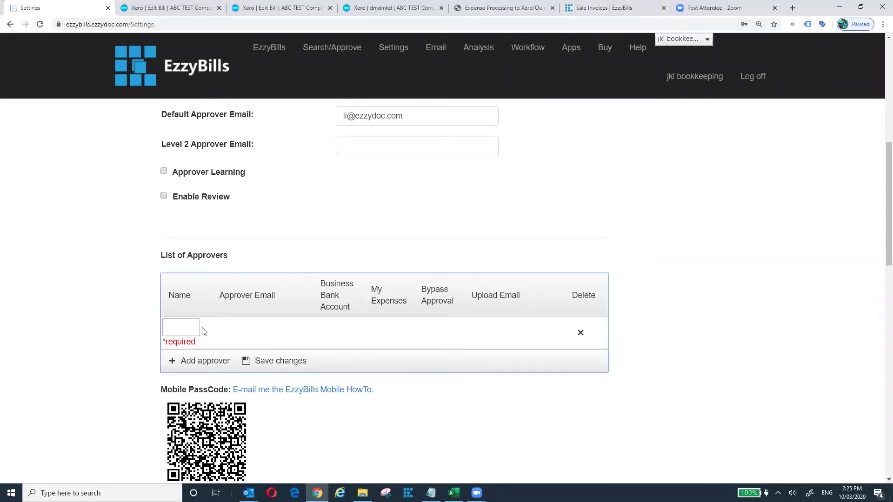
Enter the approver's name and e-mail, turn on My Expenses, and save the entry
{"action": "left_click", "coordinate": [184, 329]}
{"action": "type", "text": "sam"}
{"action": "key", "text": "Tab"}
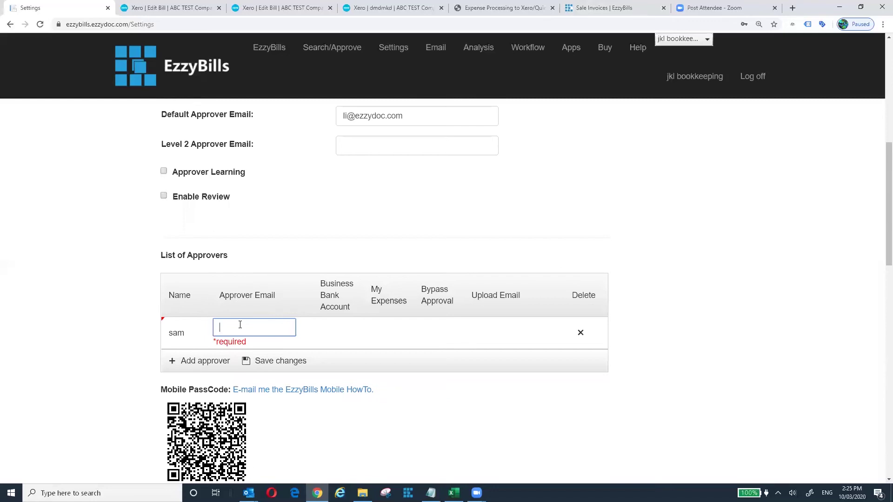
{"action": "left_click", "coordinate": [346, 333]}
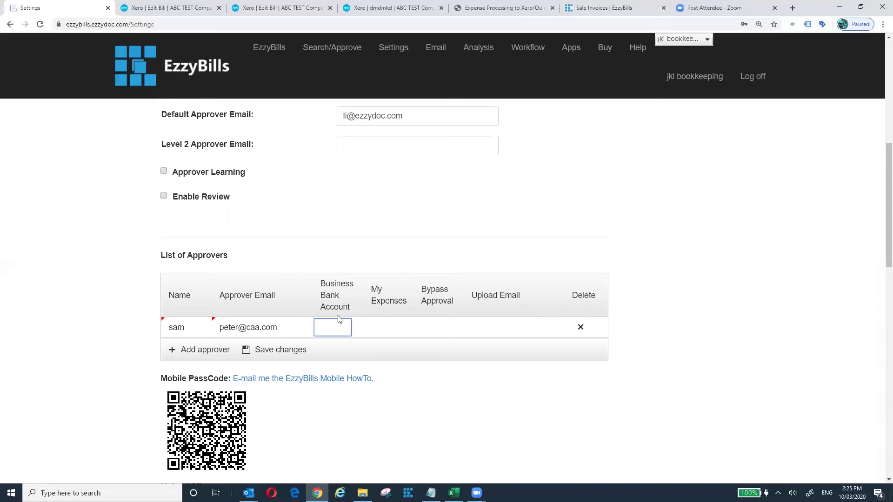
{"action": "left_click", "coordinate": [384, 328]}
{"action": "left_click", "coordinate": [274, 352]}
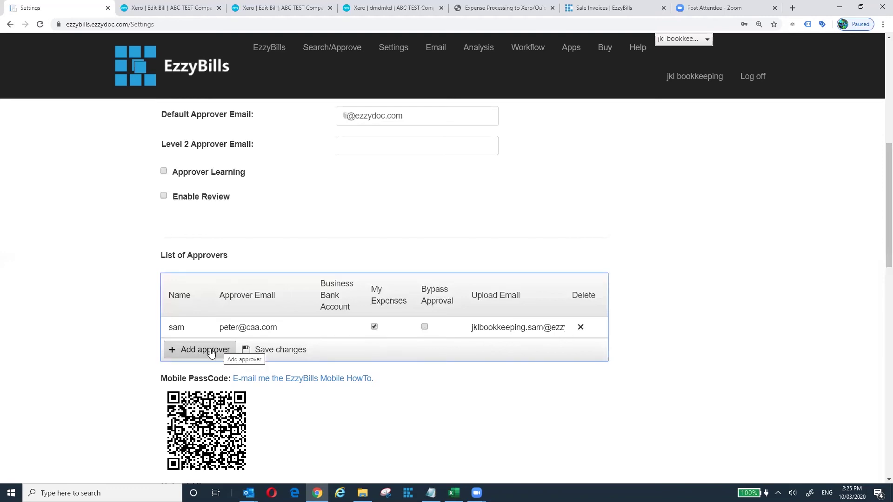
Add another approver row and enter the second approver's name and e-mail
{"action": "left_click", "coordinate": [210, 352]}
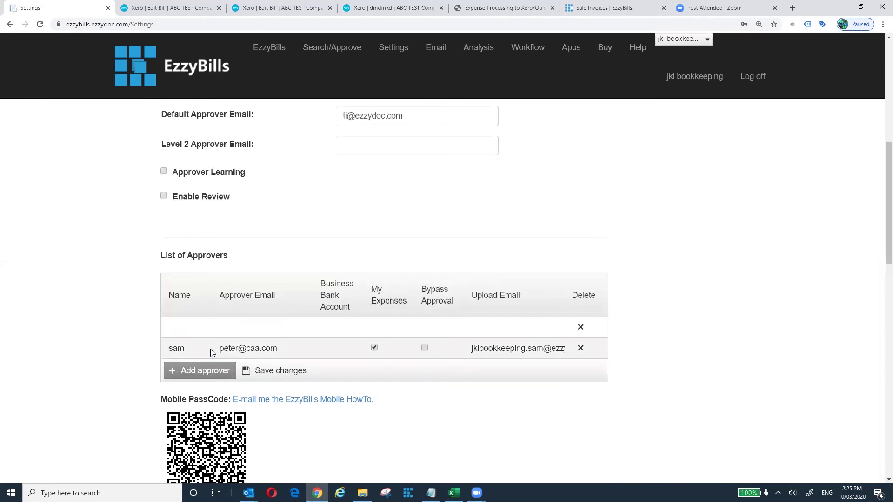
{"action": "left_click", "coordinate": [195, 330]}
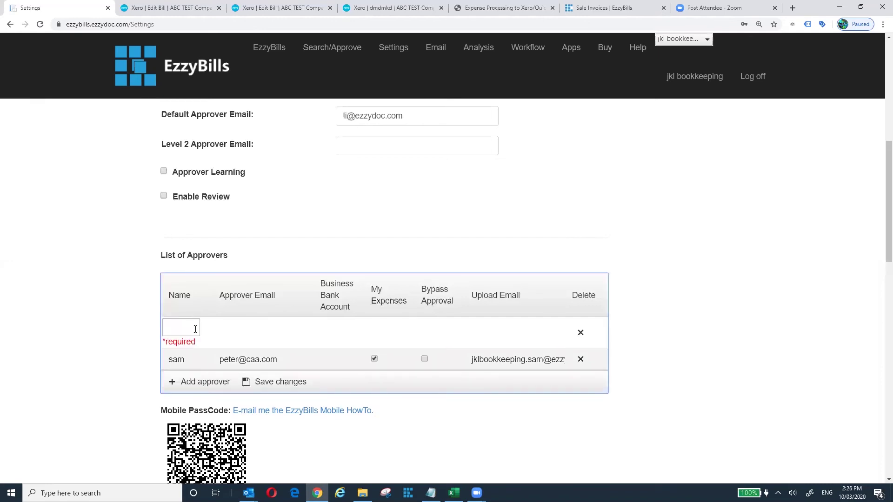
{"action": "left_click", "coordinate": [186, 326]}
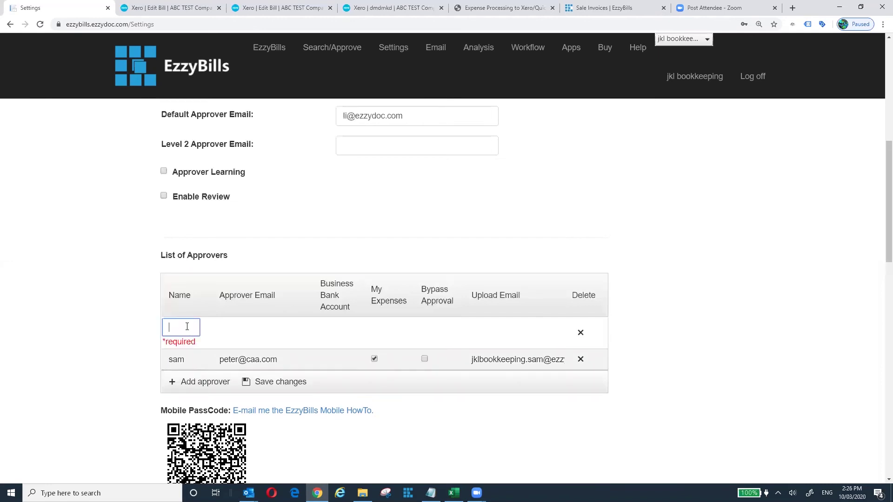
{"action": "type", "text": "nab"}
{"action": "left_click", "coordinate": [247, 326]}
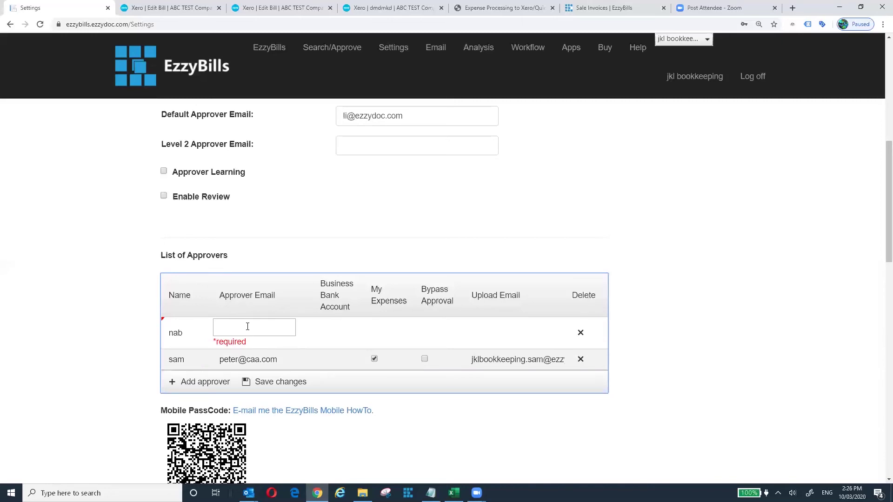
{"action": "left_click", "coordinate": [248, 326]}
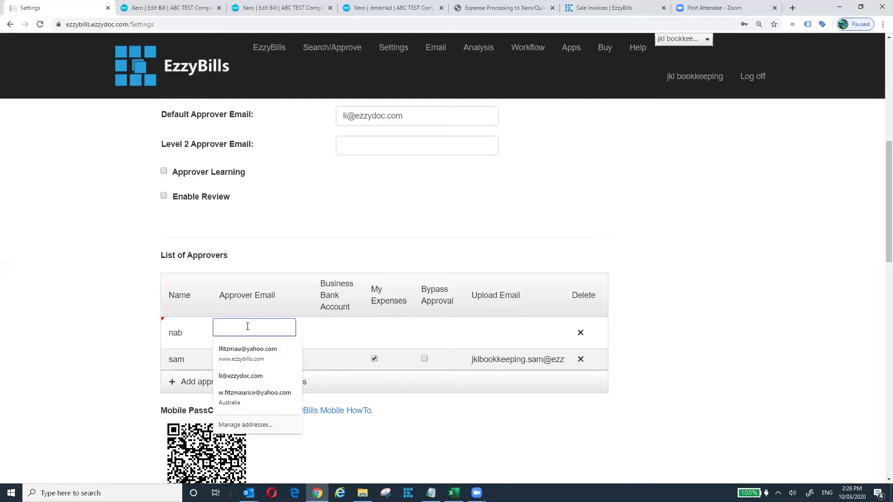
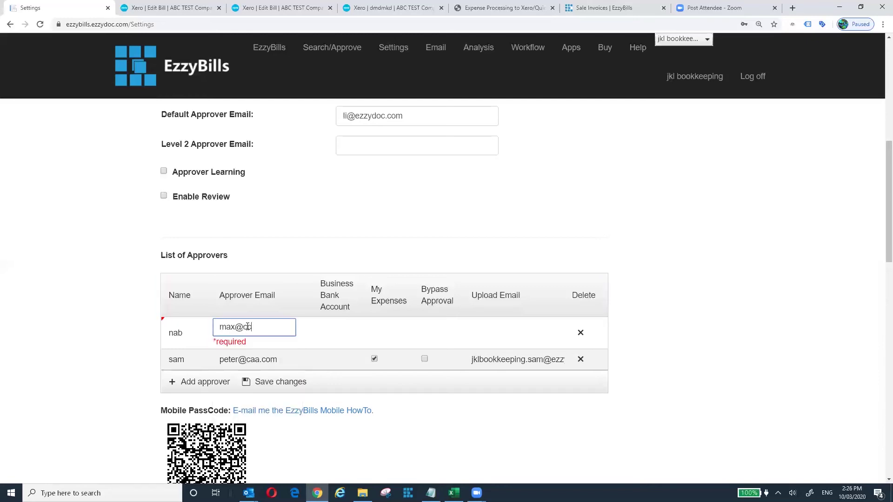
Enter the second approver's business bank account number and tick Bypass Approval
{"action": "left_click", "coordinate": [339, 327]}
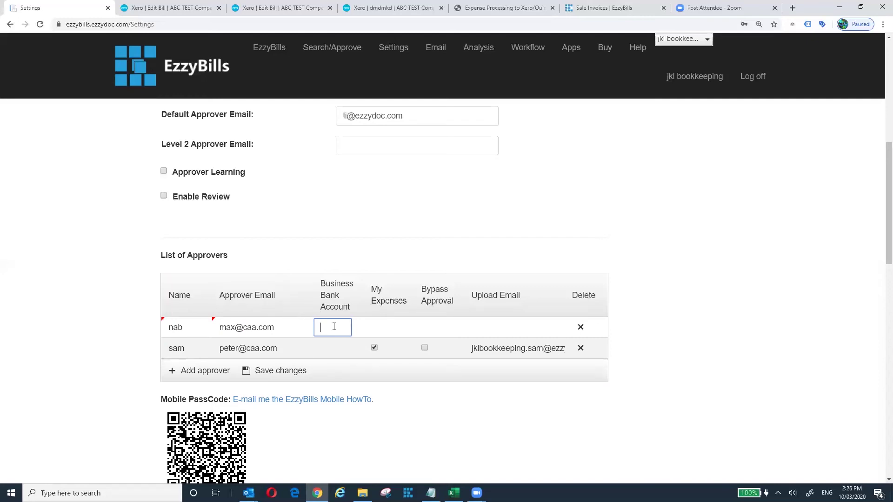
{"action": "type", "text": "8888"}
{"action": "left_click", "coordinate": [408, 332]}
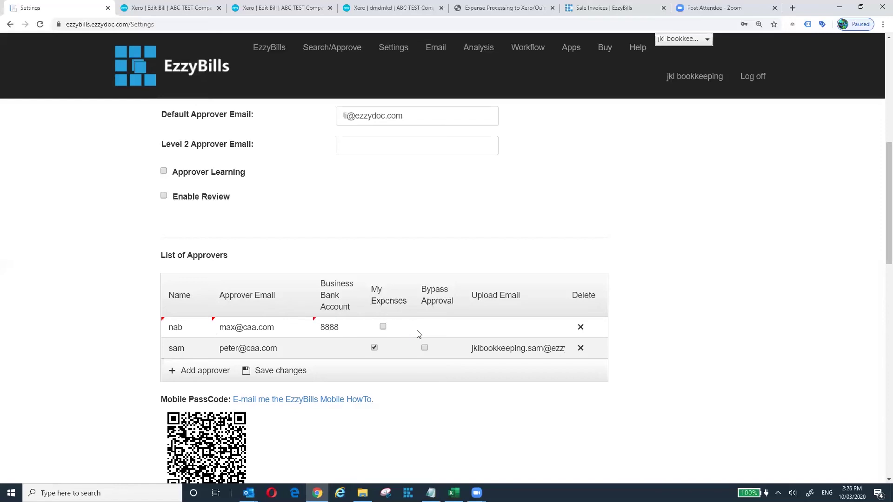
{"action": "left_click", "coordinate": [442, 331]}
{"action": "left_click", "coordinate": [434, 326]}
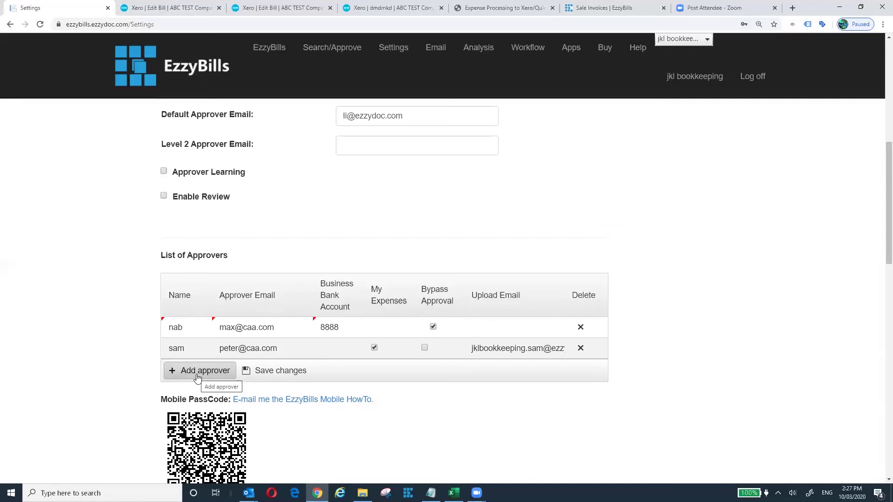
Save the approver list and review both approvers' generated upload e-mail addresses
{"action": "left_click", "coordinate": [258, 375]}
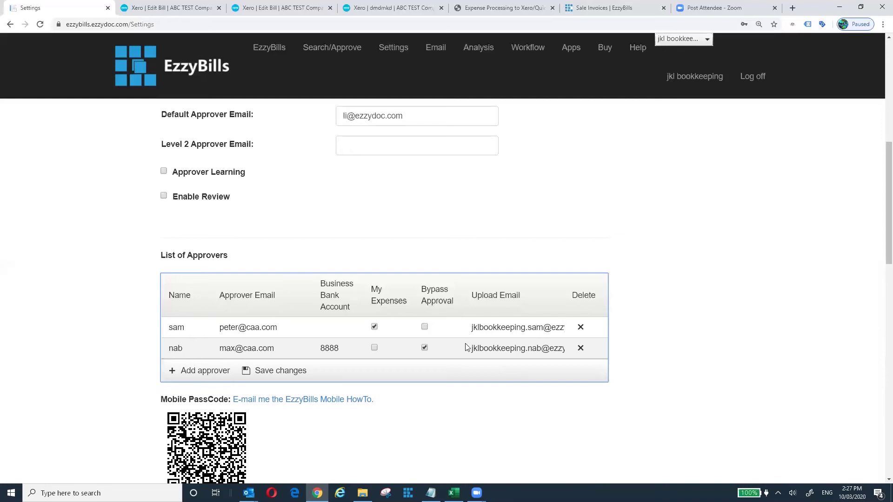
{"action": "left_click_drag", "start_coordinate": [471, 349], "coordinate": [565, 351]}
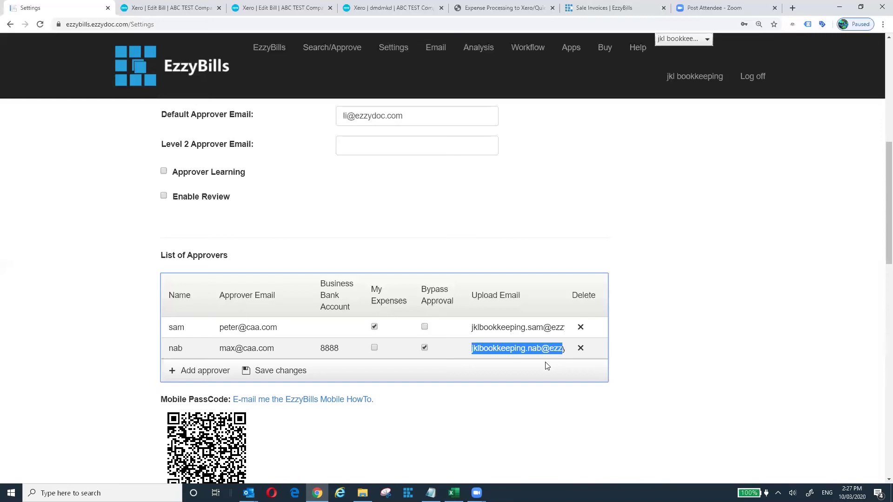
{"action": "left_click", "coordinate": [487, 329]}
{"action": "left_click_drag", "start_coordinate": [471, 329], "coordinate": [571, 334]}
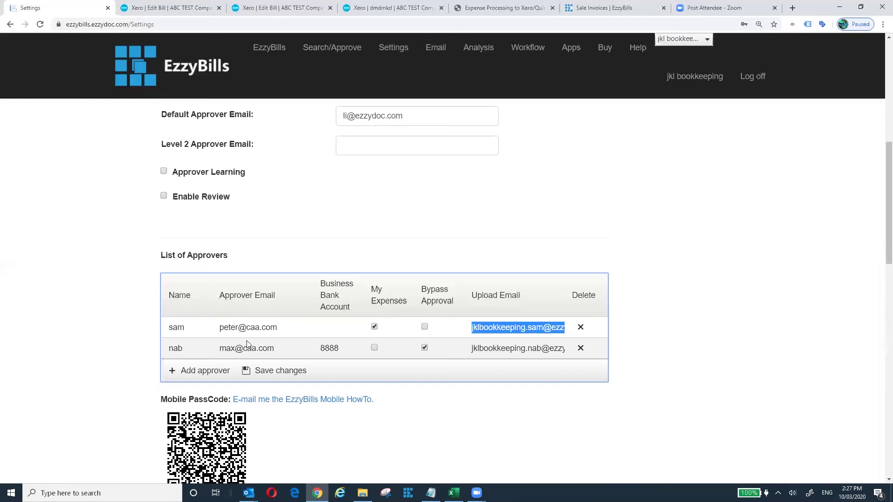
{"action": "left_click_drag", "start_coordinate": [187, 331], "coordinate": [167, 331]}
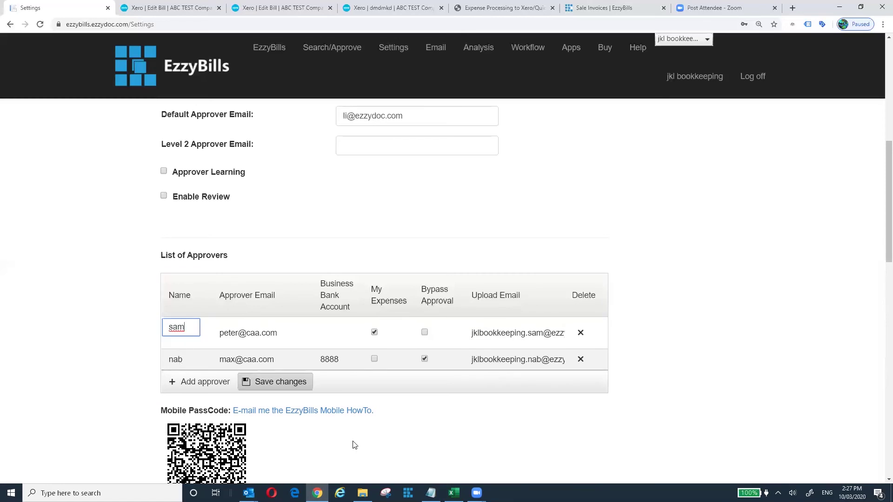
{"action": "left_click", "coordinate": [419, 458]}
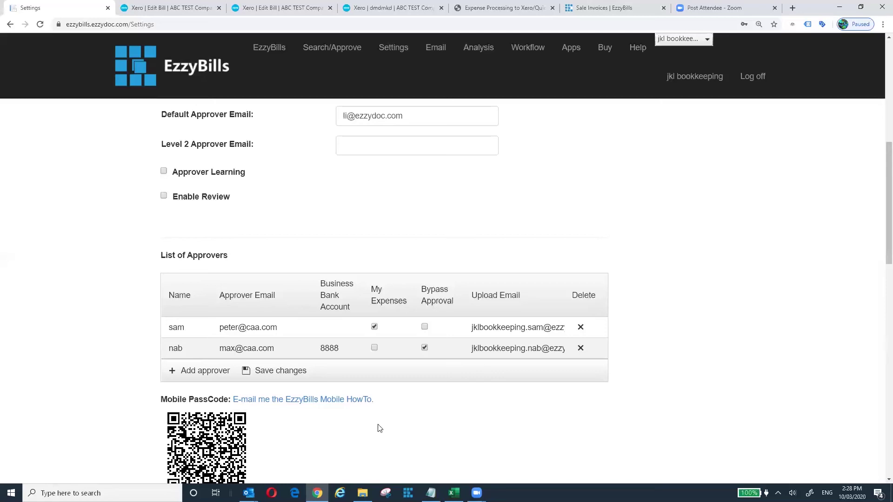
{"action": "left_click", "coordinate": [484, 8]}
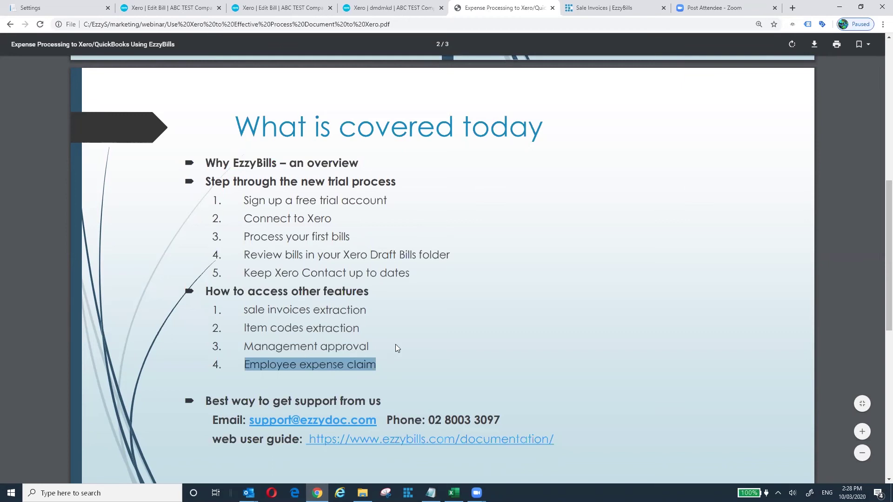
{"action": "left_click", "coordinate": [403, 357]}
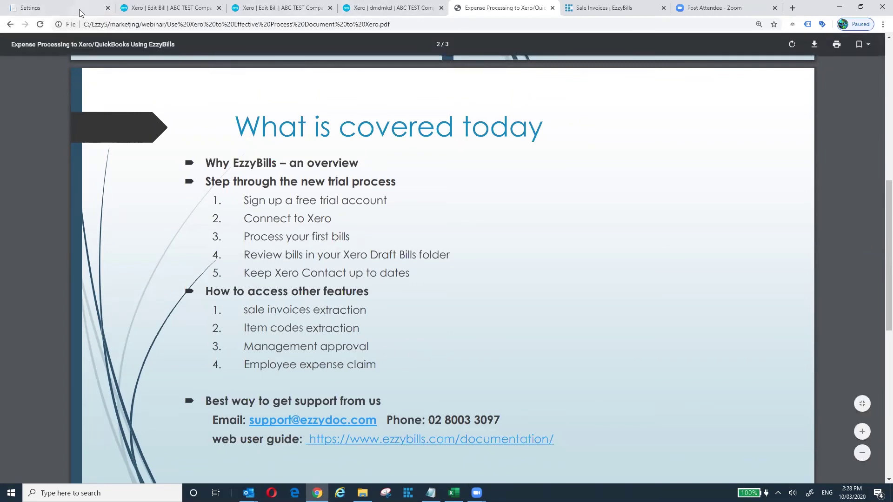
{"action": "left_click", "coordinate": [82, 10]}
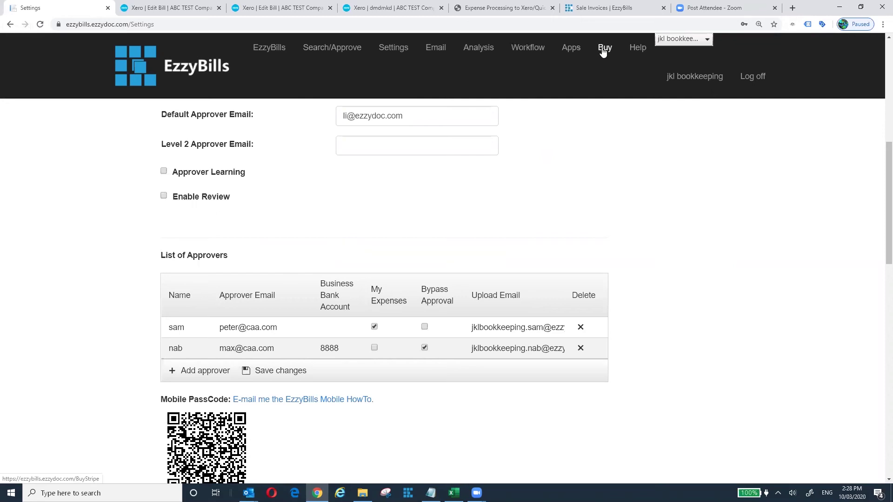
Open the Statement Reconciliation app on the Apps page and read its description
{"action": "left_click", "coordinate": [571, 49]}
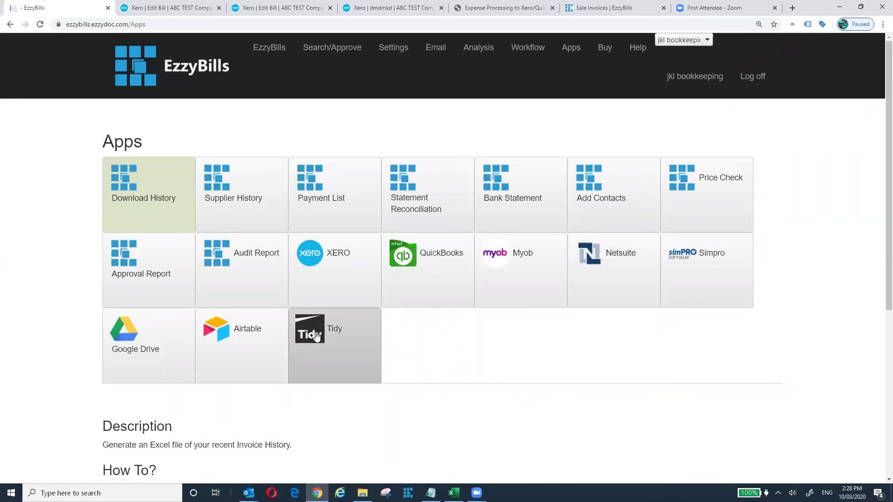
{"action": "left_click", "coordinate": [406, 203]}
{"action": "scroll", "coordinate": [533, 396], "scroll_direction": "down", "scroll_amount": 3}
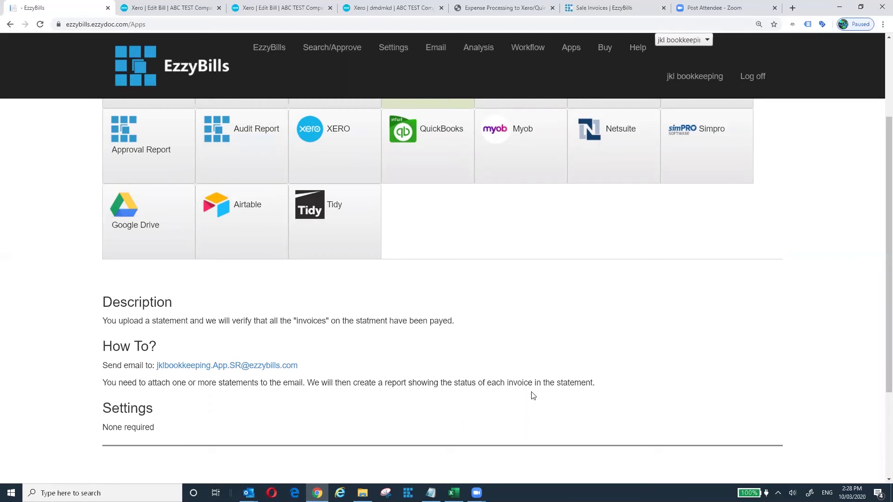
{"action": "scroll", "coordinate": [563, 355], "scroll_direction": "up", "scroll_amount": 3}
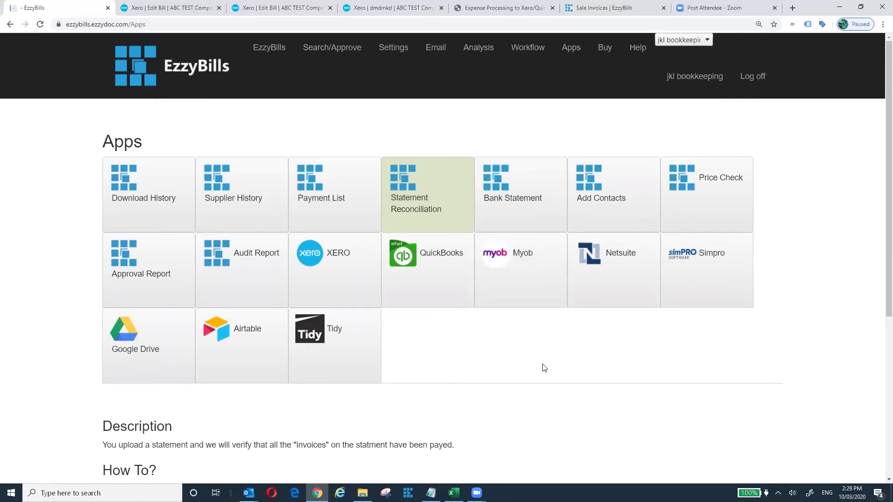
View the XEROBILLS APPROVE LEVEL2 workflow, then return to the slides' support-contact section
{"action": "left_click", "coordinate": [533, 49]}
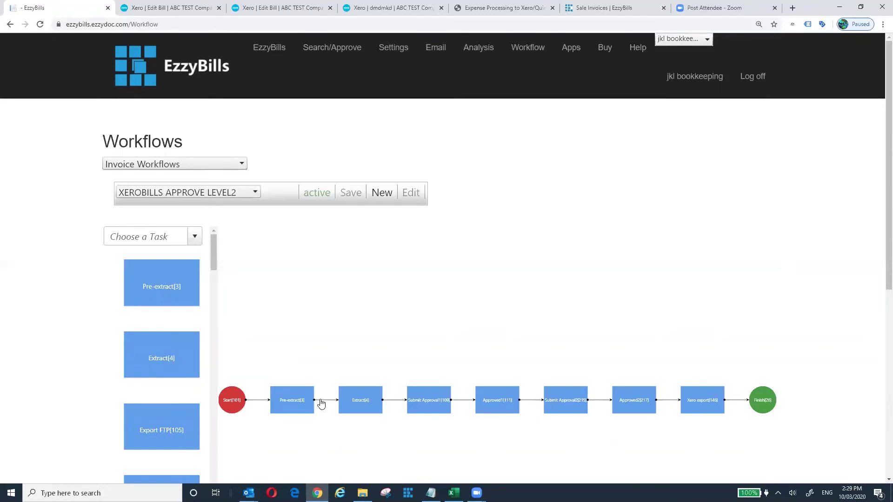
{"action": "mouse_move", "coordinate": [716, 406]}
{"action": "left_click", "coordinate": [500, 8]}
{"action": "scroll", "coordinate": [375, 296], "scroll_direction": "down", "scroll_amount": 4}
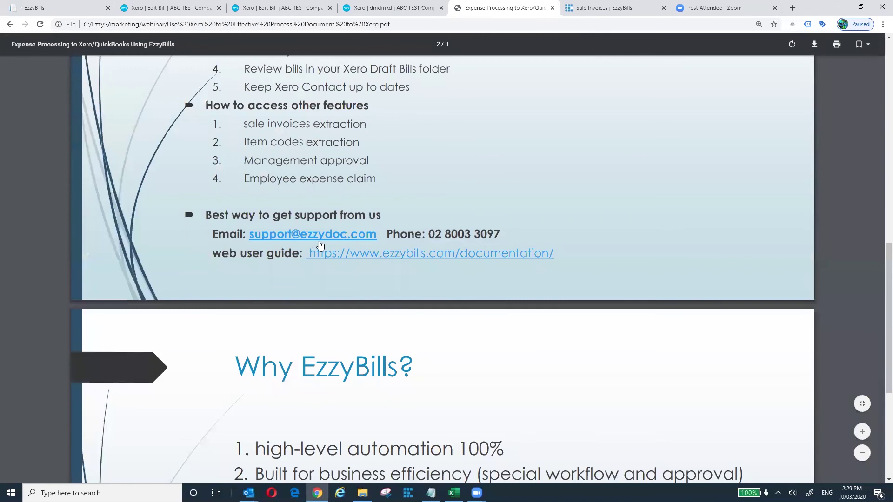
{"action": "scroll", "coordinate": [324, 250], "scroll_direction": "up", "scroll_amount": 1}
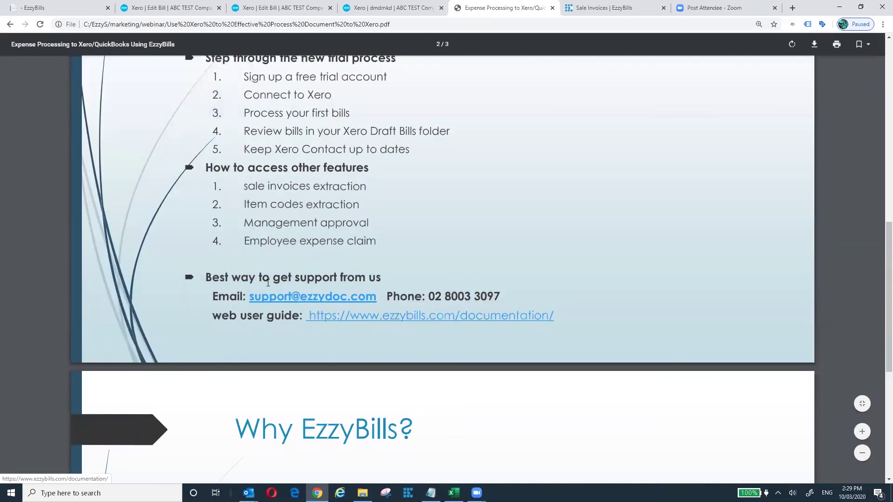
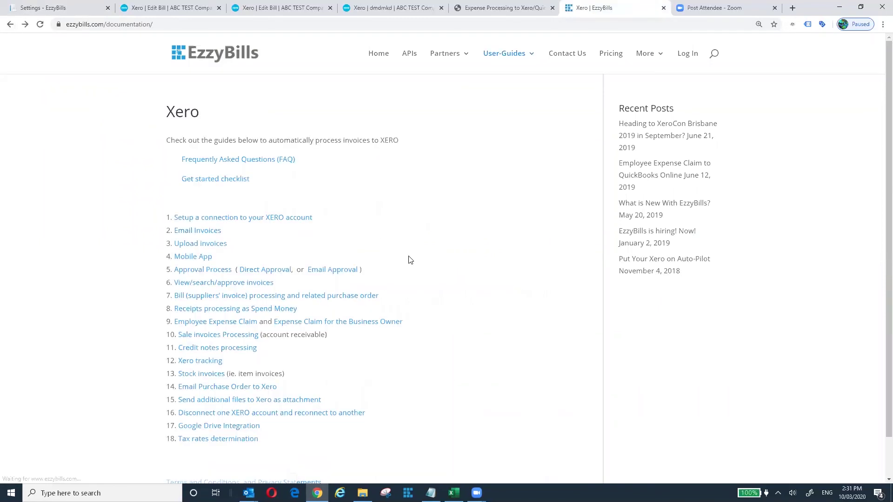
Read the 'Bill (suppliers' invoice) processing and related purchase order' guide, then return to the Settings tab
{"action": "left_click", "coordinate": [315, 298]}
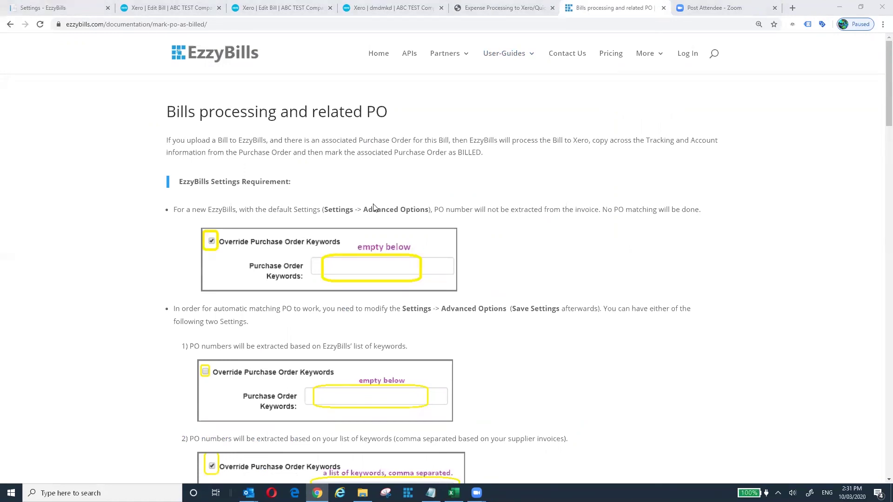
{"action": "left_click", "coordinate": [67, 7]}
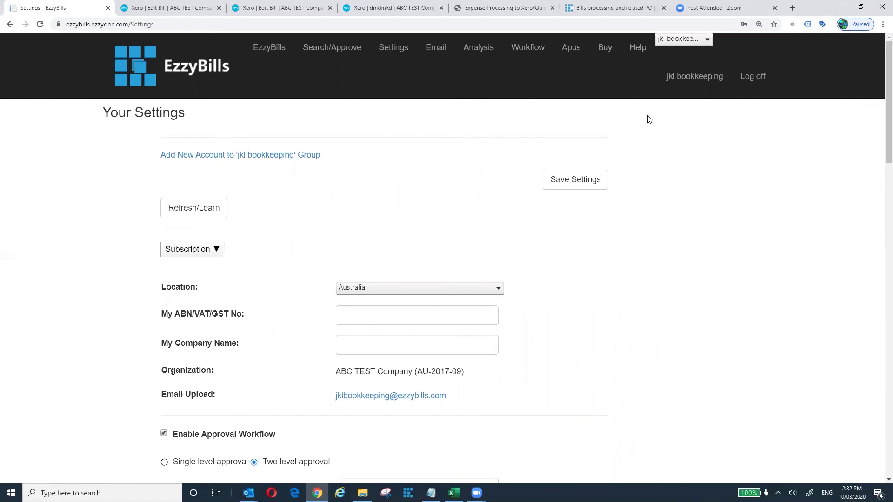
Reload Settings, start a new account for the jkl bookkeeping group, and name it 'dft construction'
{"action": "left_click", "coordinate": [399, 50]}
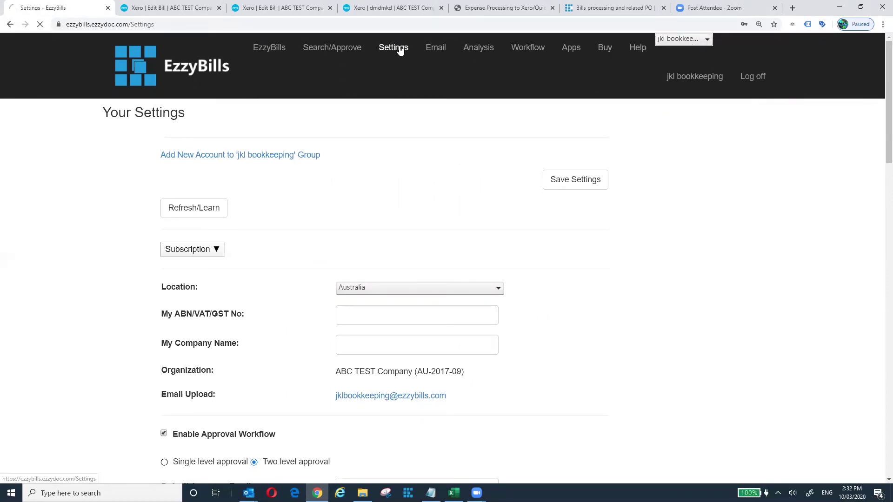
{"action": "left_click", "coordinate": [239, 156]}
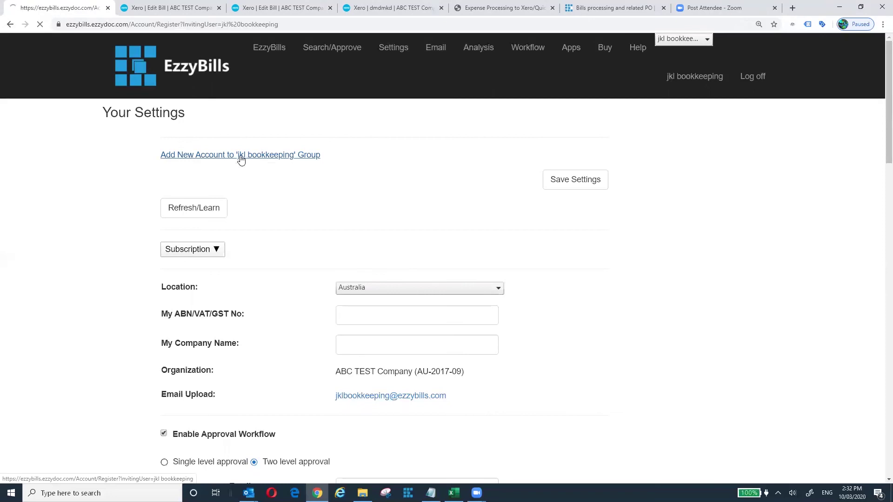
{"action": "left_click", "coordinate": [250, 181]}
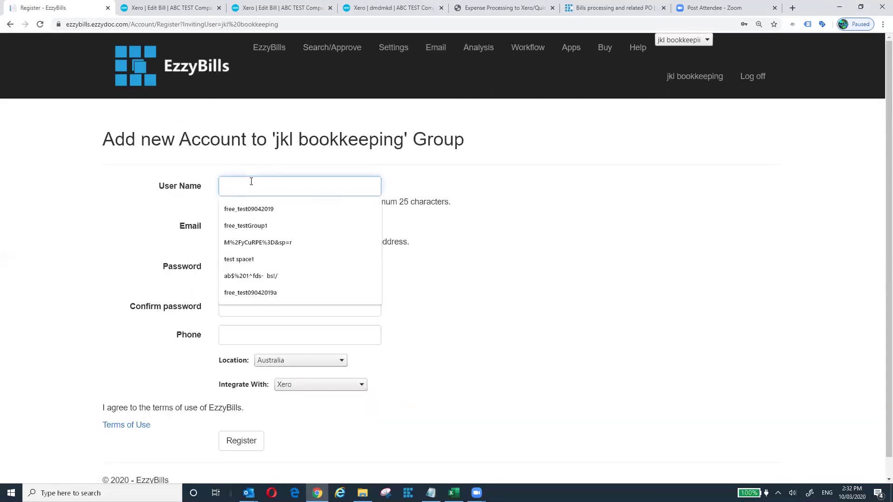
{"action": "type", "text": "dft construction"}
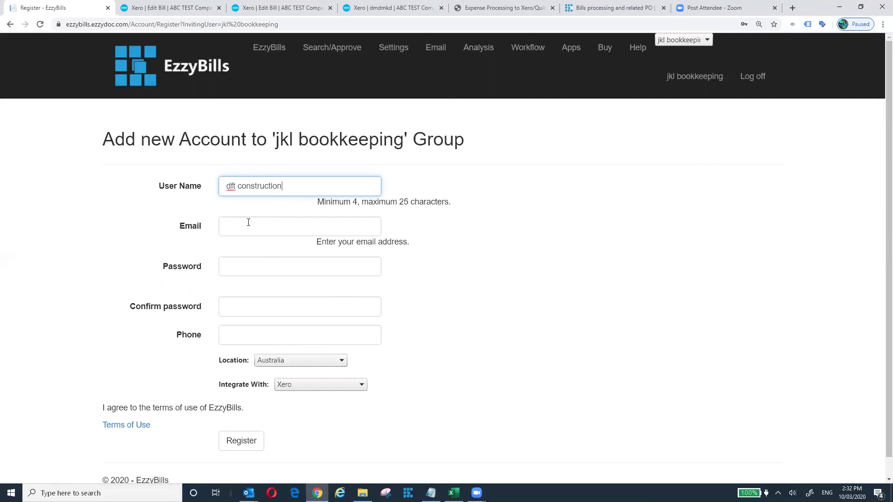
Fill in the e-mail from a saved suggestion, enter and confirm the password, and register the account
{"action": "left_click", "coordinate": [249, 222]}
{"action": "left_click", "coordinate": [249, 252]}
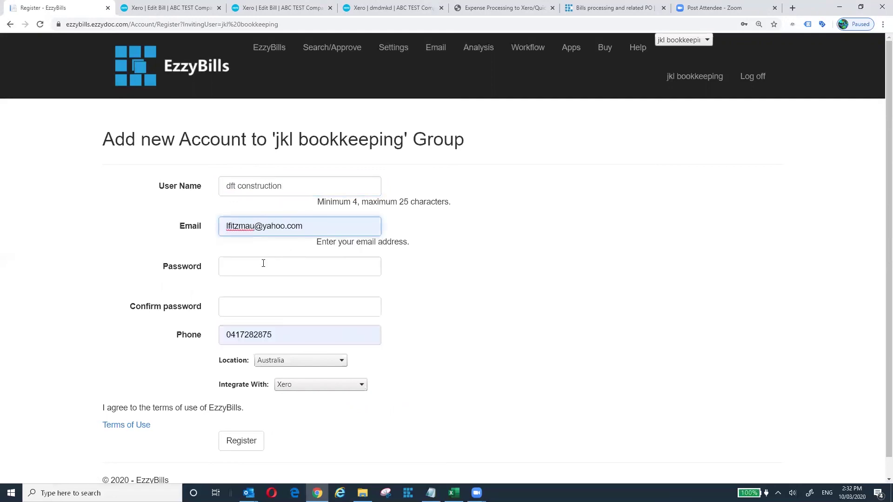
{"action": "left_click", "coordinate": [264, 264]}
{"action": "key", "text": "ctrl+v"}
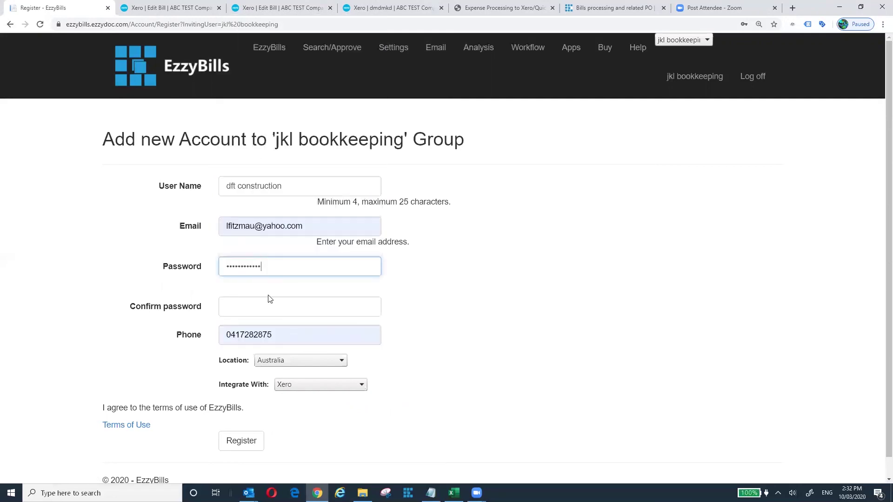
{"action": "left_click", "coordinate": [271, 306]}
{"action": "key", "text": "ctrl+v"}
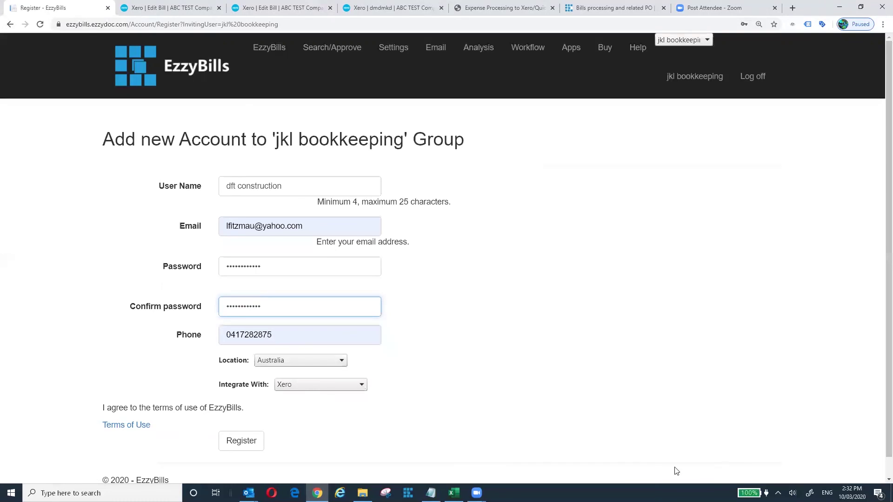
{"action": "left_click", "coordinate": [239, 443]}
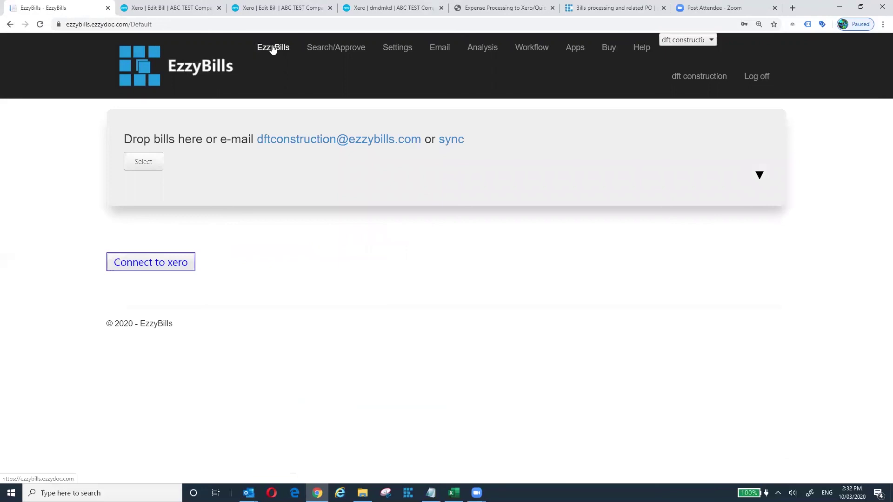
Toggle between the dft construction and jkl bookkeeping accounts via the account dropdown, visiting the dashboard
{"action": "left_click", "coordinate": [11, 24]}
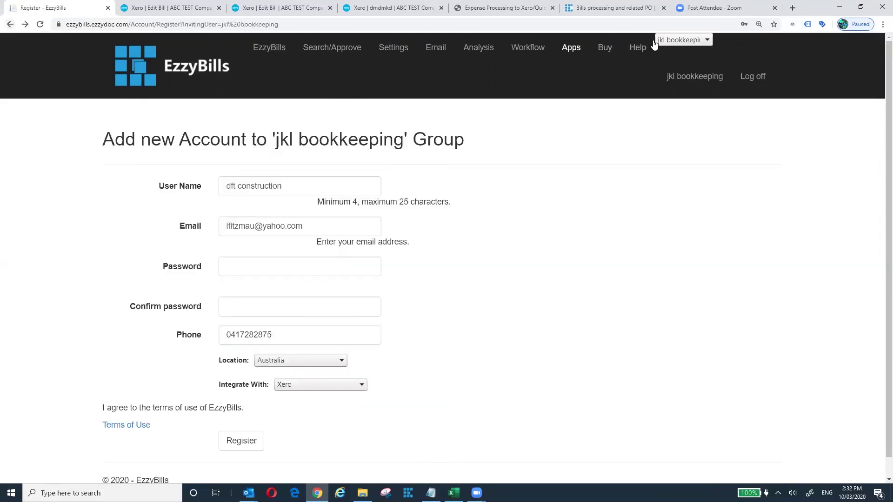
{"action": "left_click", "coordinate": [707, 40]}
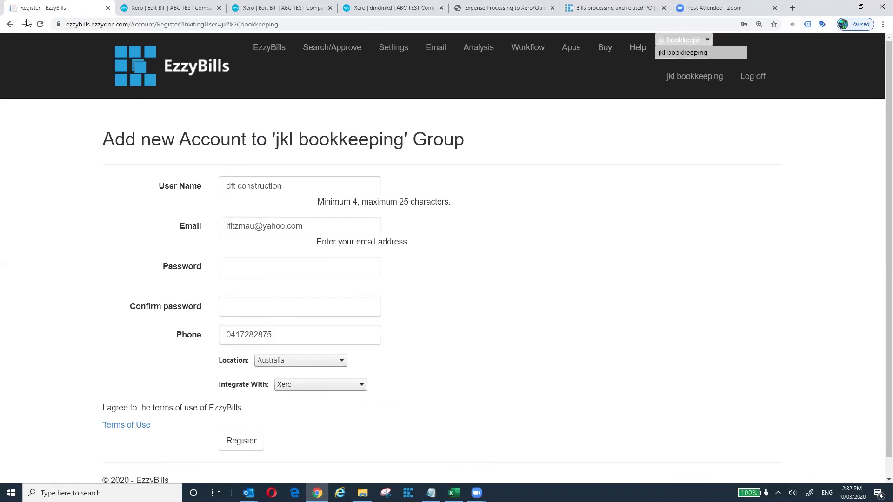
{"action": "left_click", "coordinate": [40, 24]}
{"action": "left_click", "coordinate": [706, 40]}
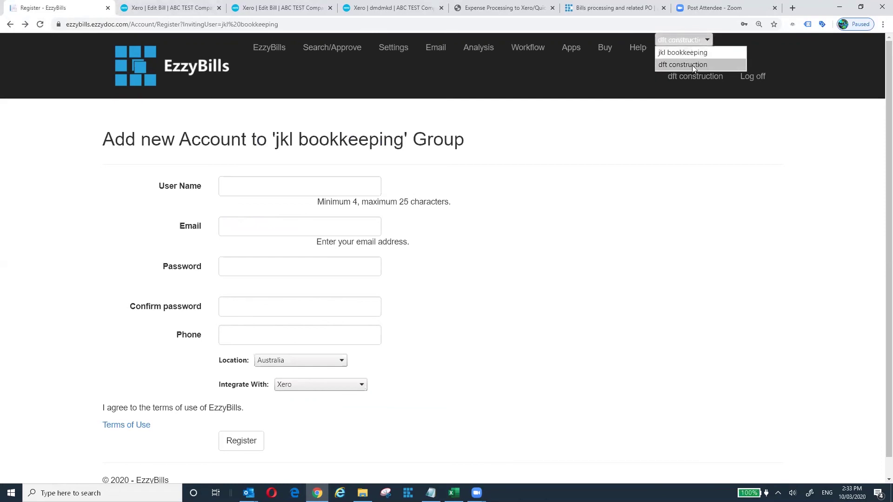
{"action": "left_click", "coordinate": [685, 55]}
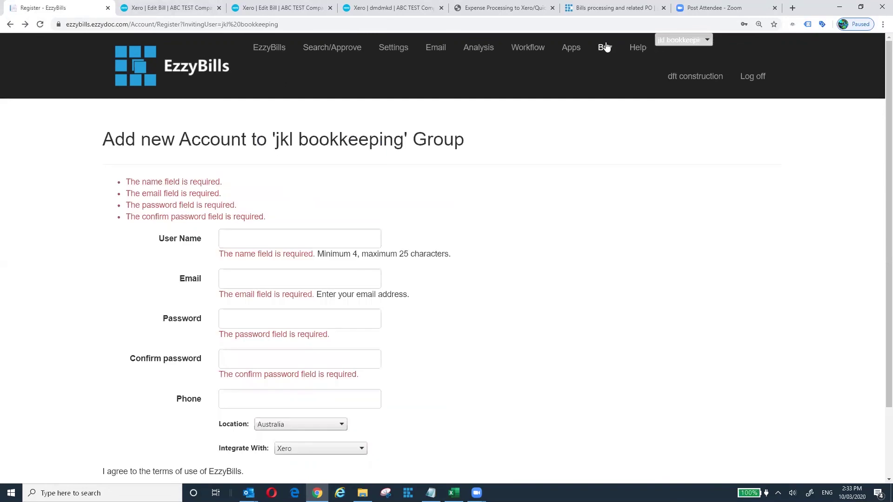
{"action": "left_click", "coordinate": [272, 49]}
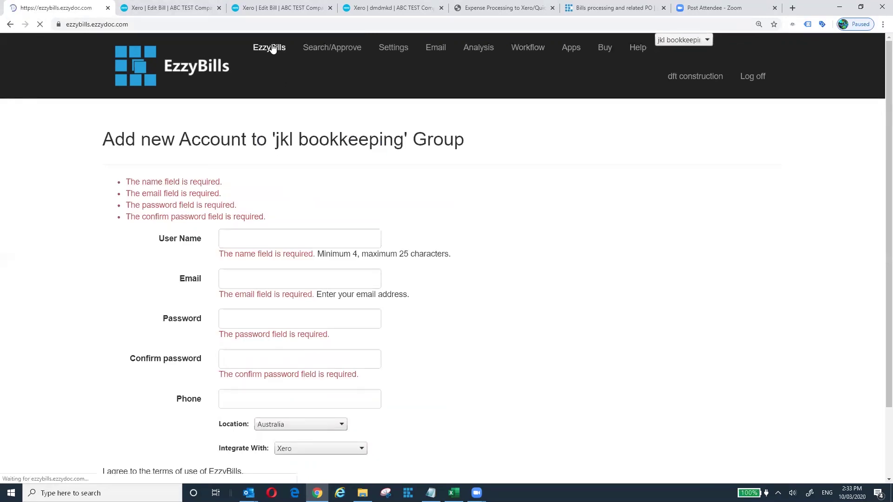
{"action": "left_click", "coordinate": [709, 42]}
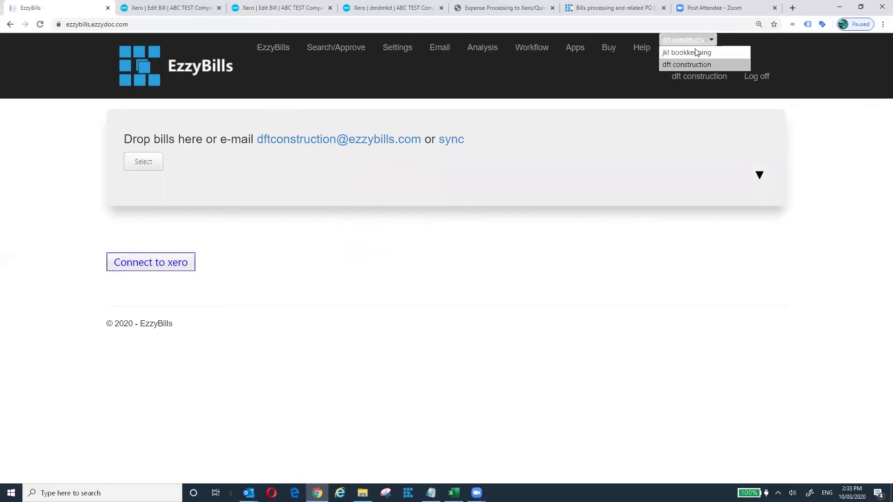
{"action": "left_click", "coordinate": [683, 52]}
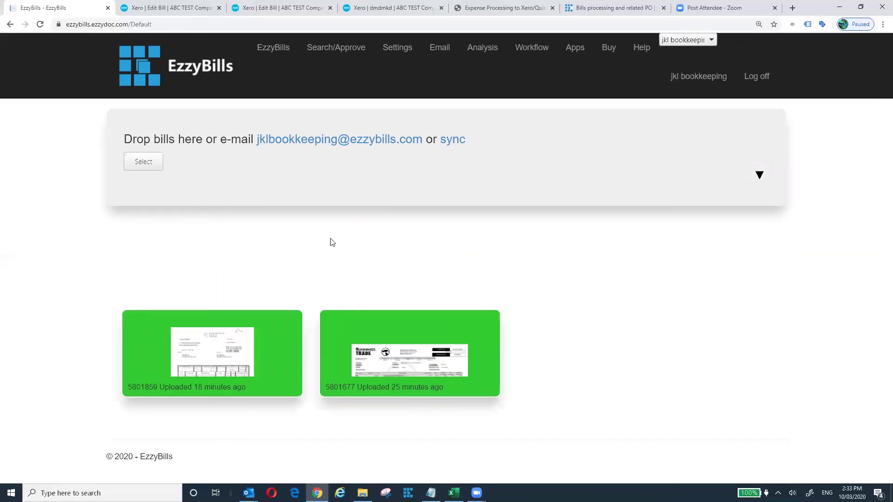
Switch to the dft construction account and start its Connect to Xero link
{"action": "mouse_move", "coordinate": [226, 317]}
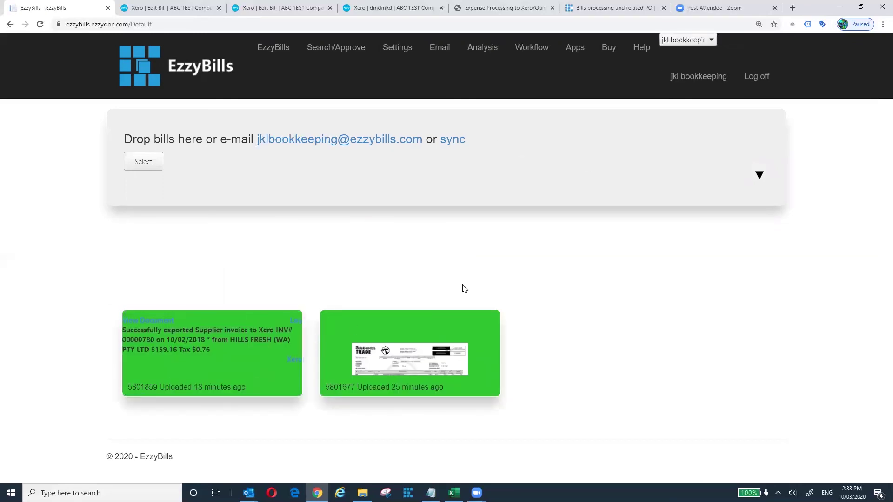
{"action": "left_click", "coordinate": [693, 39]}
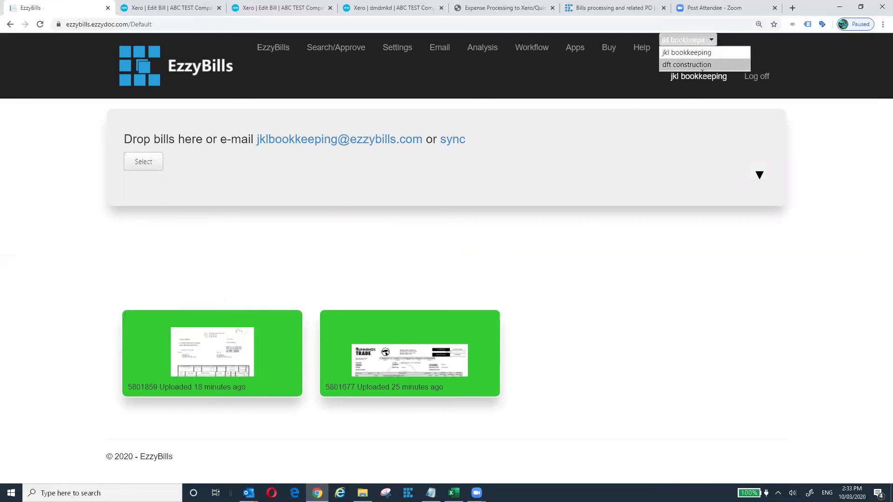
{"action": "left_click", "coordinate": [697, 65]}
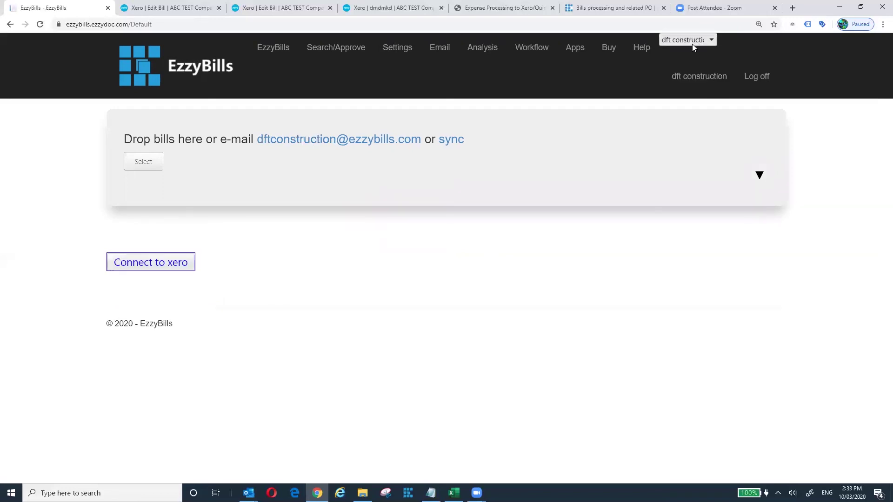
{"action": "left_click", "coordinate": [162, 267]}
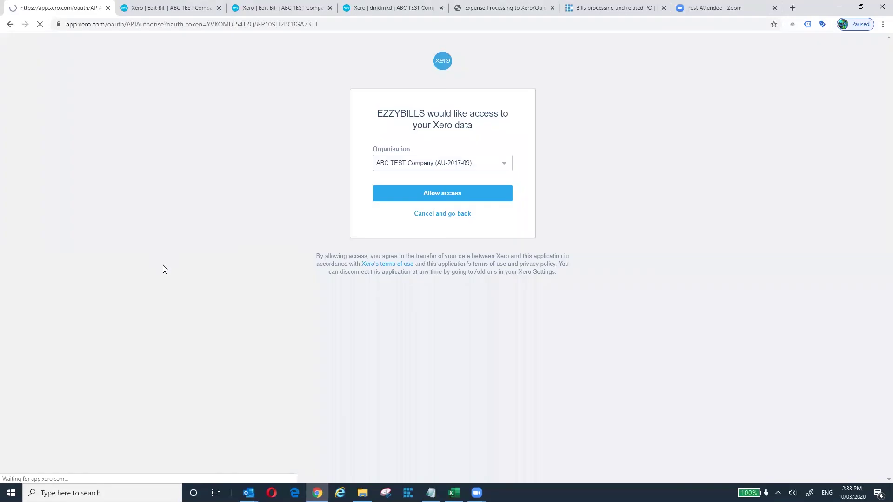
Allow EzzyBills access to Demo Company (AU) in Xero, then switch back to jkl bookkeeping
{"action": "left_click", "coordinate": [504, 165]}
{"action": "left_click", "coordinate": [427, 194]}
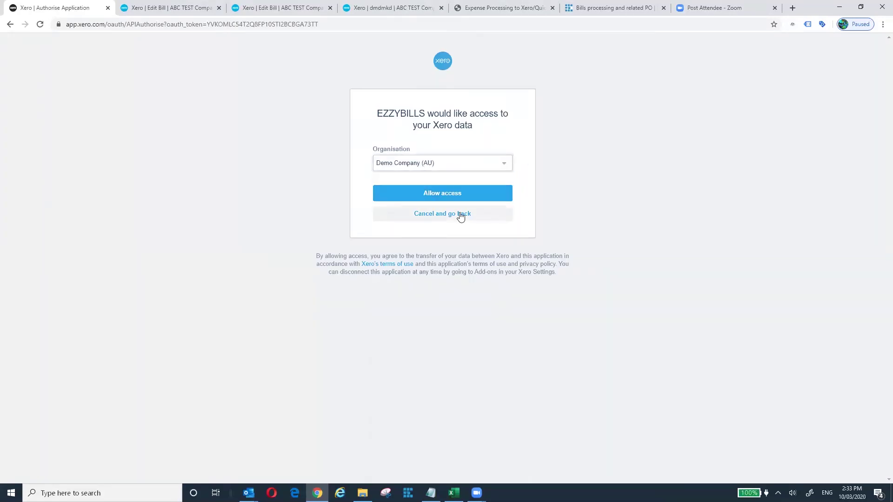
{"action": "left_click", "coordinate": [453, 196]}
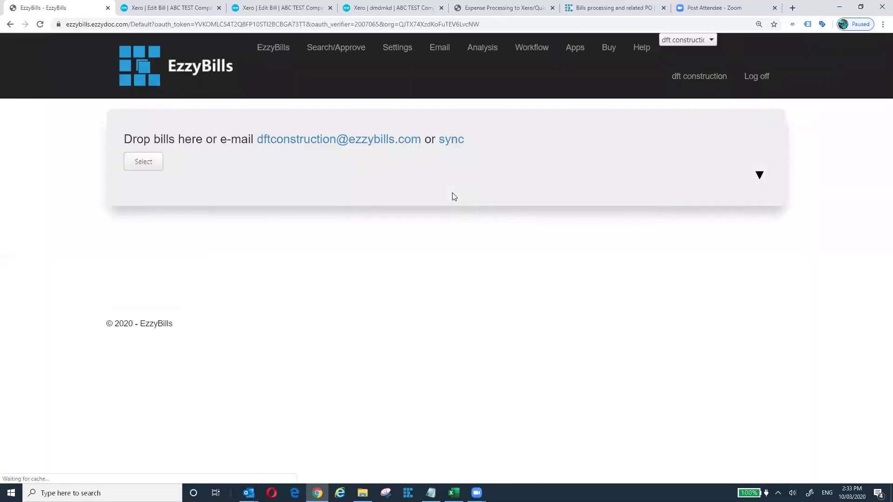
{"action": "left_click", "coordinate": [690, 41]}
{"action": "left_click", "coordinate": [682, 48]}
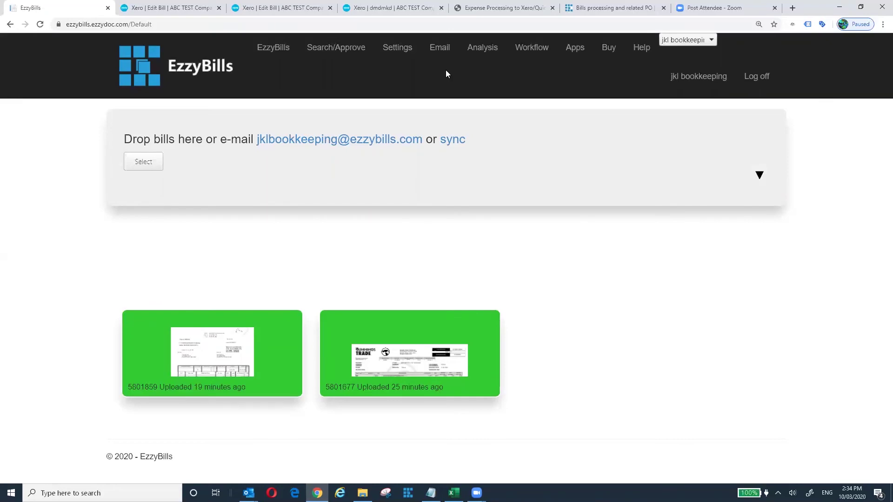
Open Settings, expand Advanced Options down to Private Xero Connection, then go to the Apps page
{"action": "left_click", "coordinate": [395, 48]}
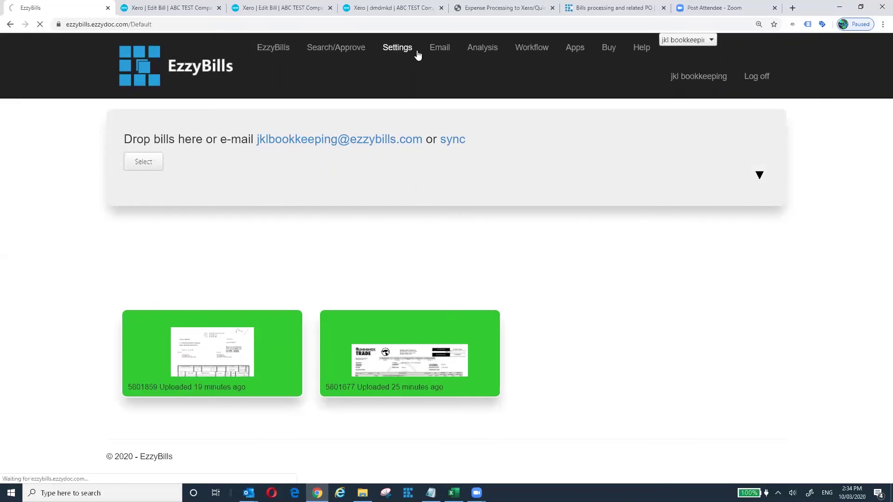
{"action": "scroll", "coordinate": [405, 147], "scroll_direction": "down", "scroll_amount": 4}
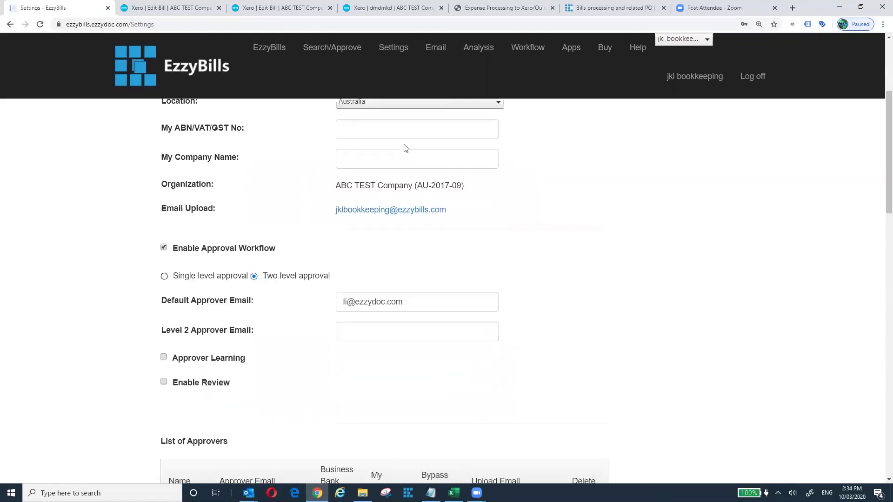
{"action": "scroll", "coordinate": [405, 147], "scroll_direction": "down", "scroll_amount": 15}
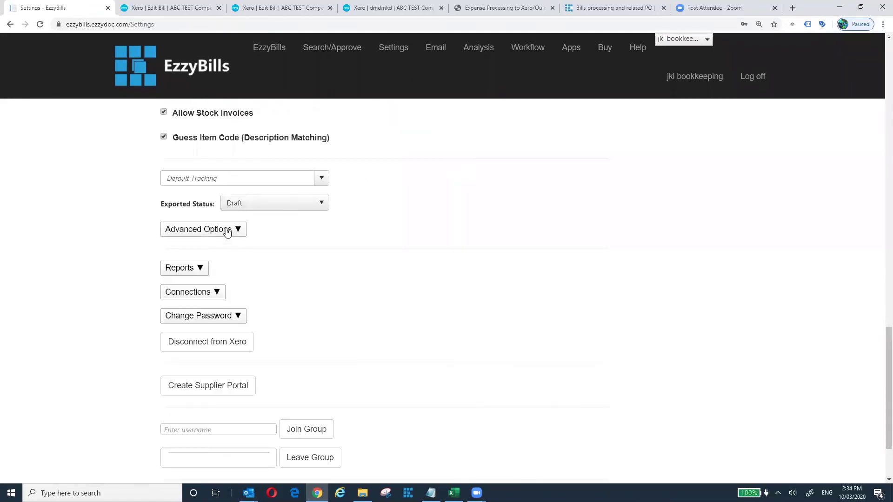
{"action": "left_click", "coordinate": [227, 232]}
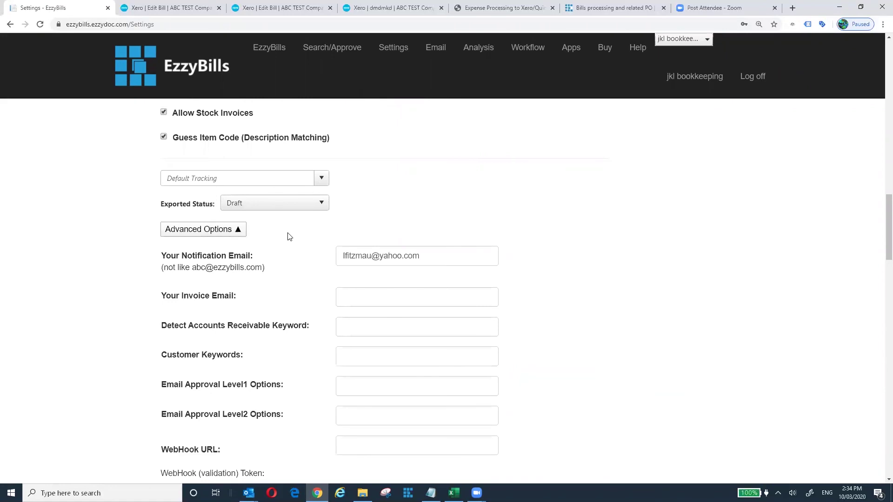
{"action": "scroll", "coordinate": [289, 237], "scroll_direction": "down", "scroll_amount": 9}
{"action": "scroll", "coordinate": [289, 237], "scroll_direction": "down", "scroll_amount": 17}
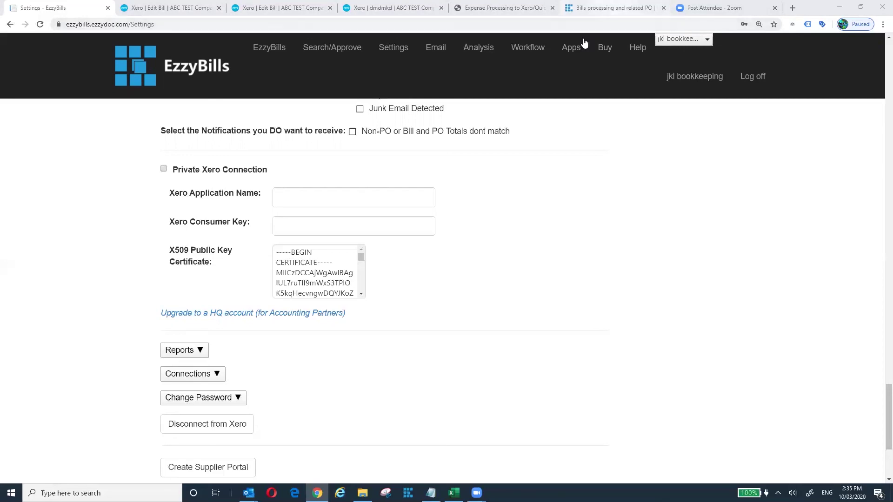
{"action": "left_click", "coordinate": [569, 51]}
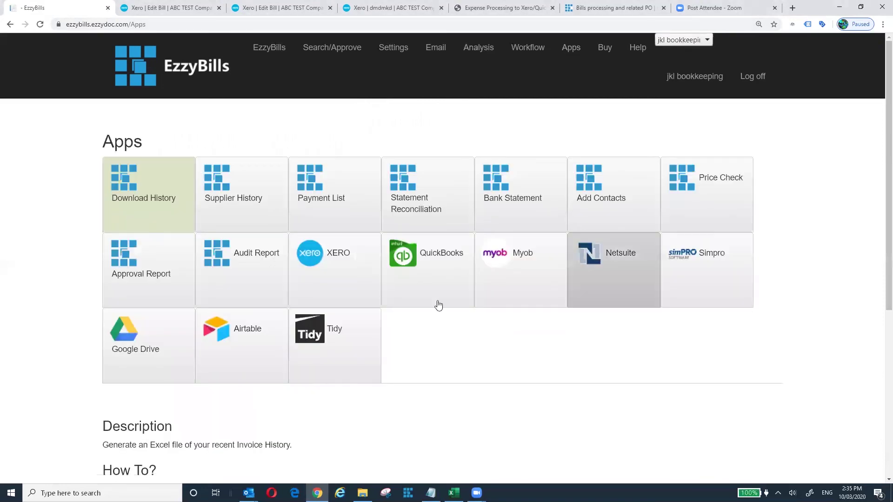
Read the Statement Reconciliation app description, select its statement e-mail address, then view the Expense Processing PDF
{"action": "left_click", "coordinate": [425, 207]}
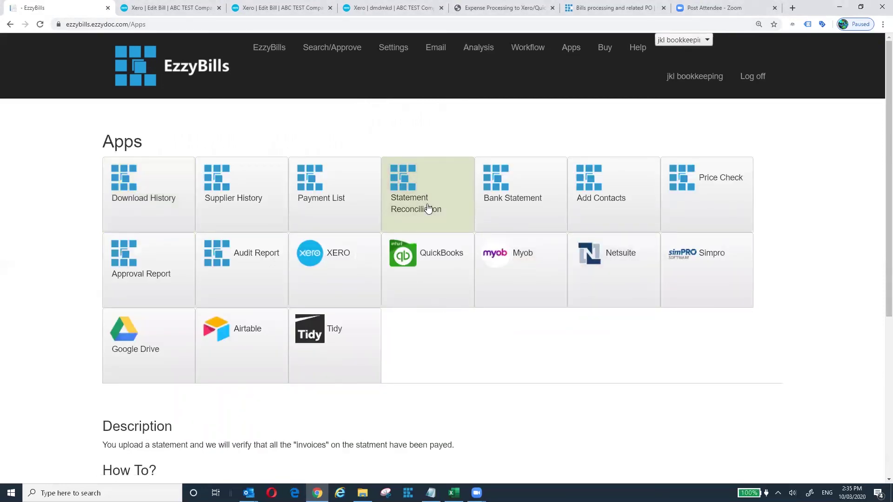
{"action": "scroll", "coordinate": [529, 333], "scroll_direction": "down", "scroll_amount": 3}
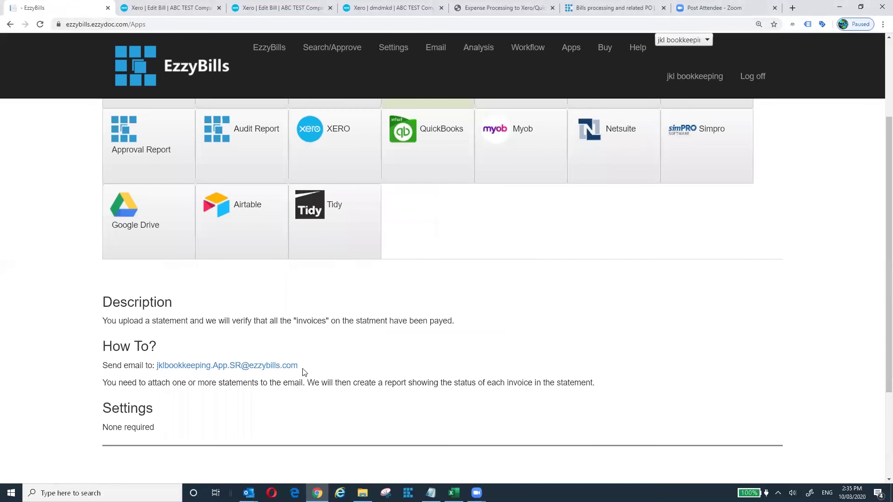
{"action": "left_click_drag", "start_coordinate": [300, 365], "coordinate": [159, 365]}
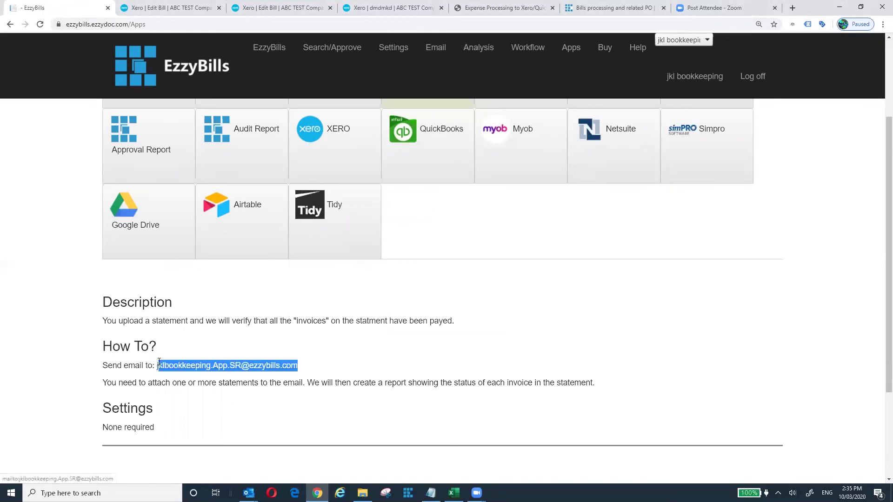
{"action": "left_click", "coordinate": [392, 349]}
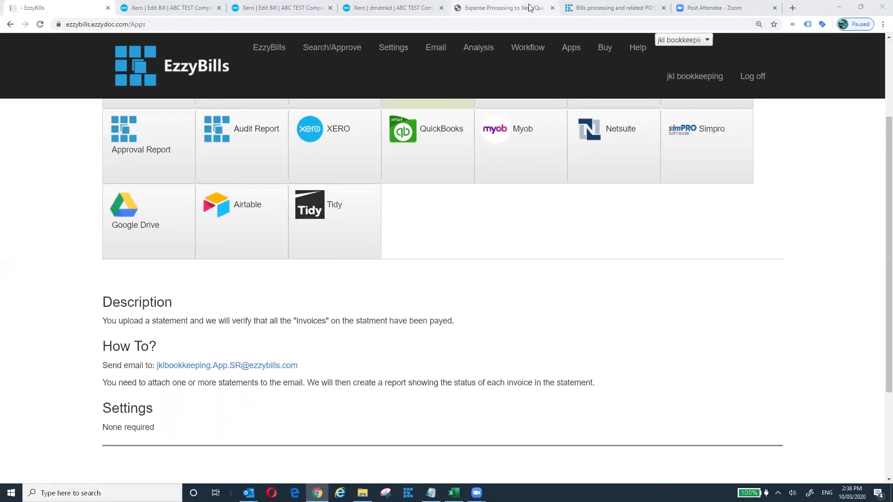
{"action": "left_click", "coordinate": [509, 11]}
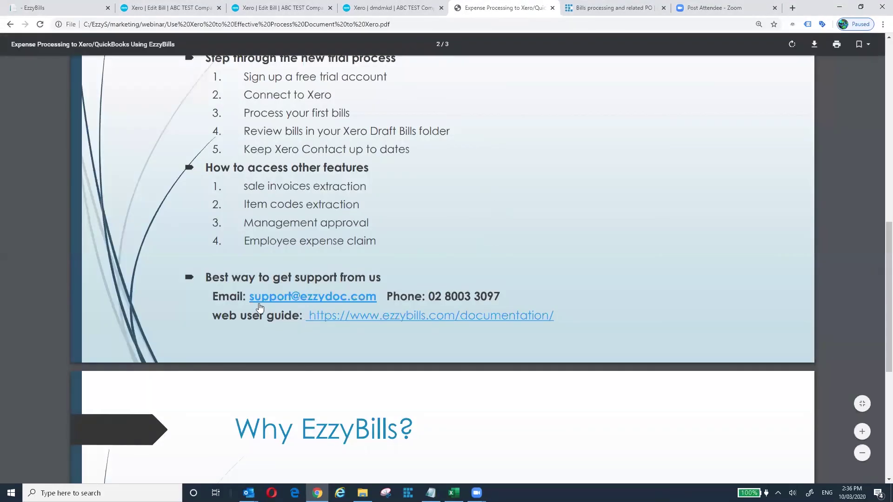